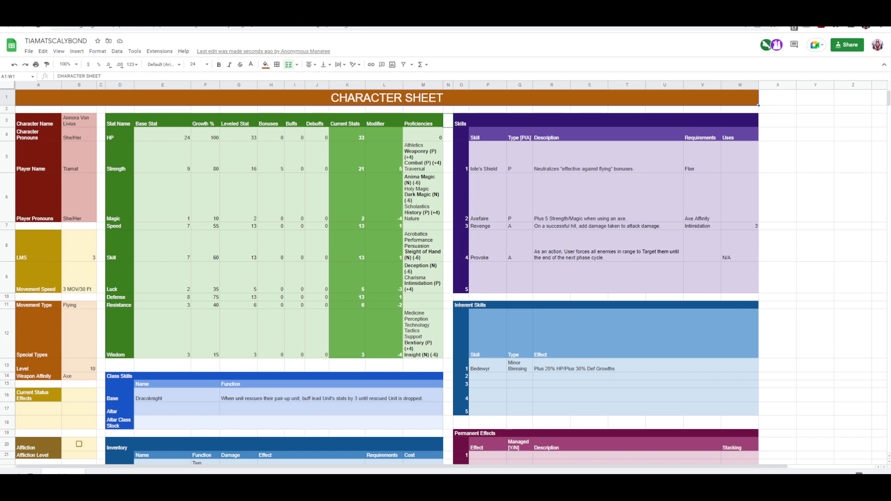
Step: Review the lower sections of the character sheet, including the Nightmare Coefficient, Inventory, Permanent Effects and Notes
scroll(445, 279, "down", 5)
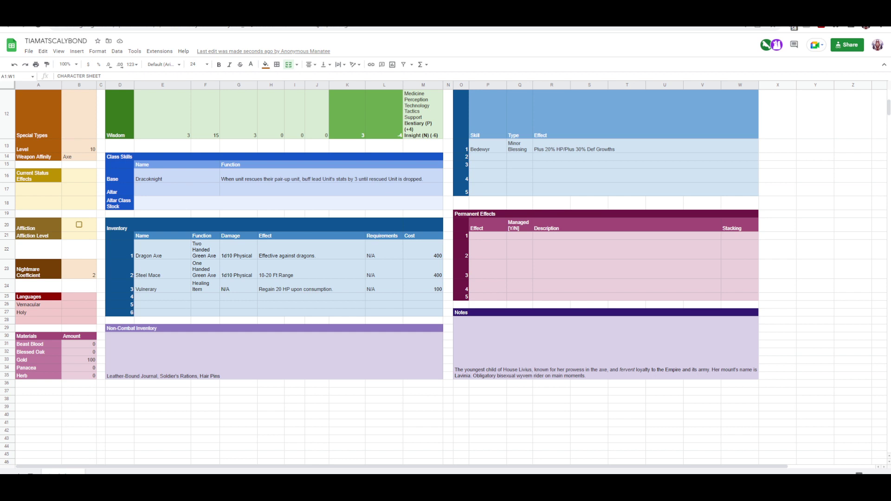
left_click(79, 269)
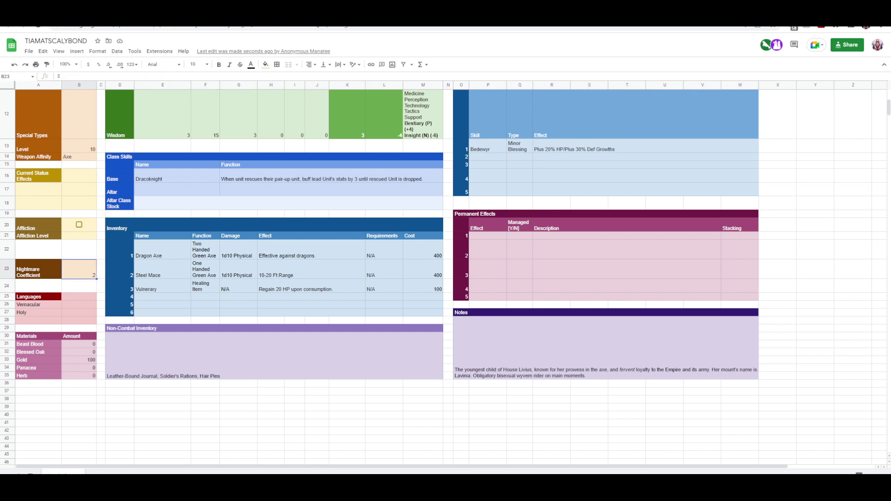
left_click(205, 462)
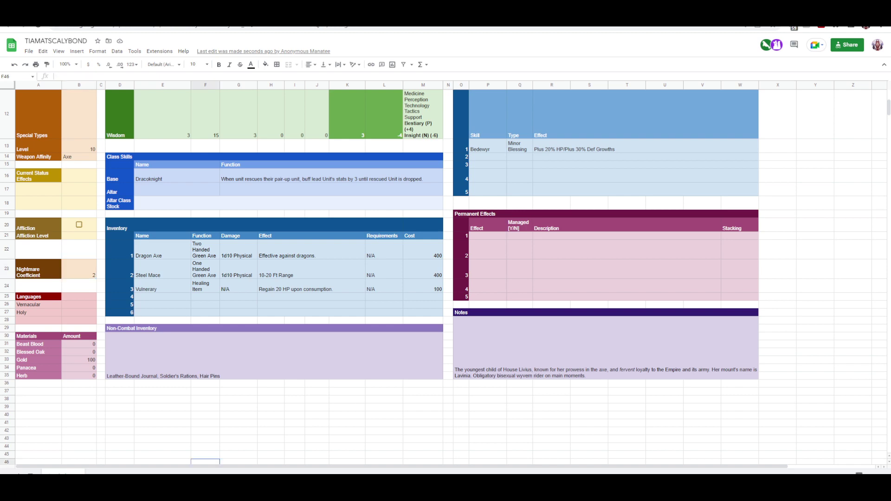
scroll(446, 278, "up", 5)
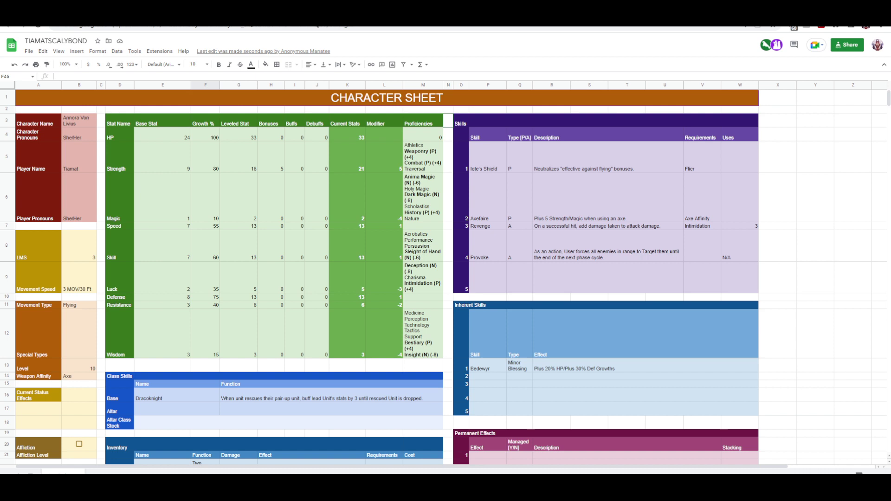
Step: Examine the proficiencies listed beside the stats, from the Magic row down to the Wisdom row
left_click(423, 197)
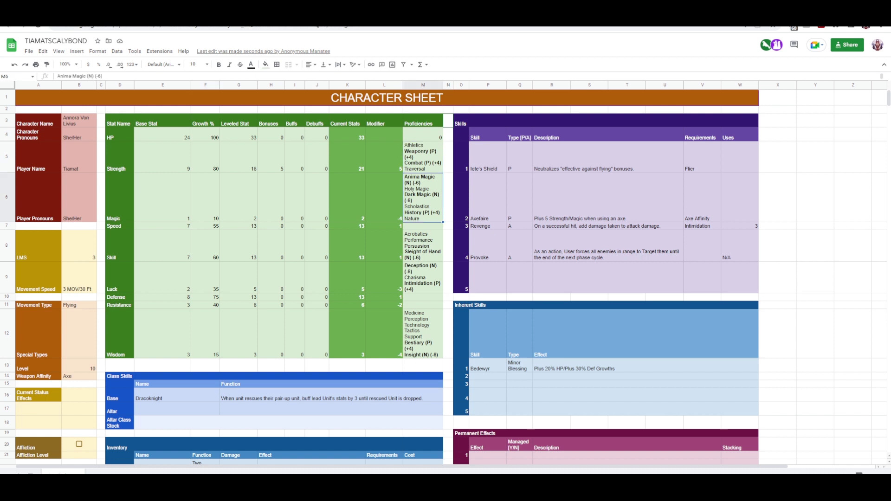
key("Down")
key("Down")
key("Down")
key("Down")
key("Down")
key("Down")
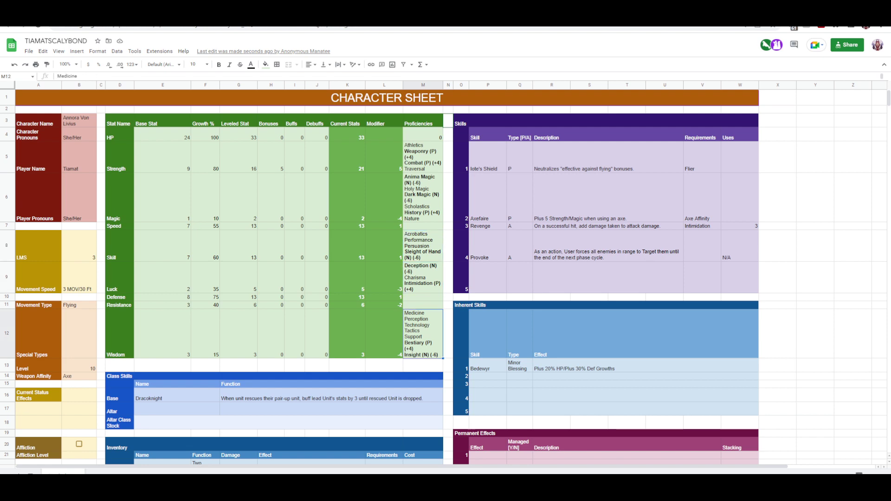
left_click(448, 157)
scroll(446, 278, "down", 5)
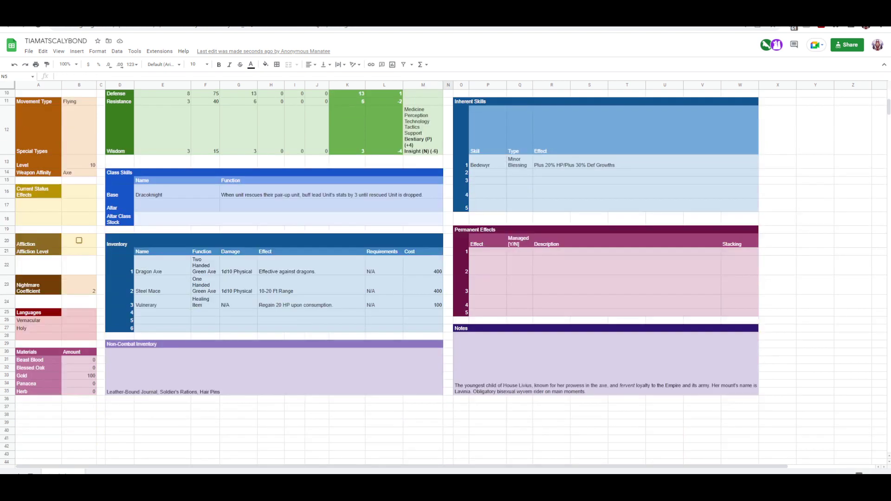
scroll(445, 278, "up", 4)
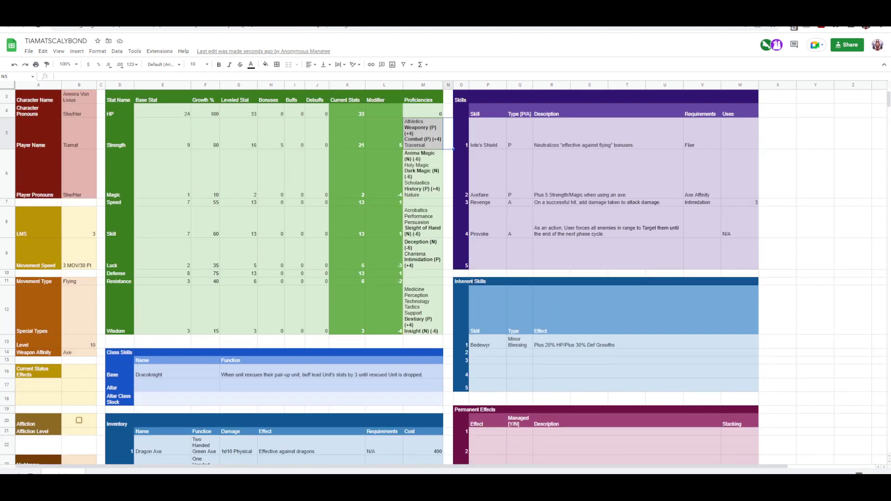
left_click(815, 134)
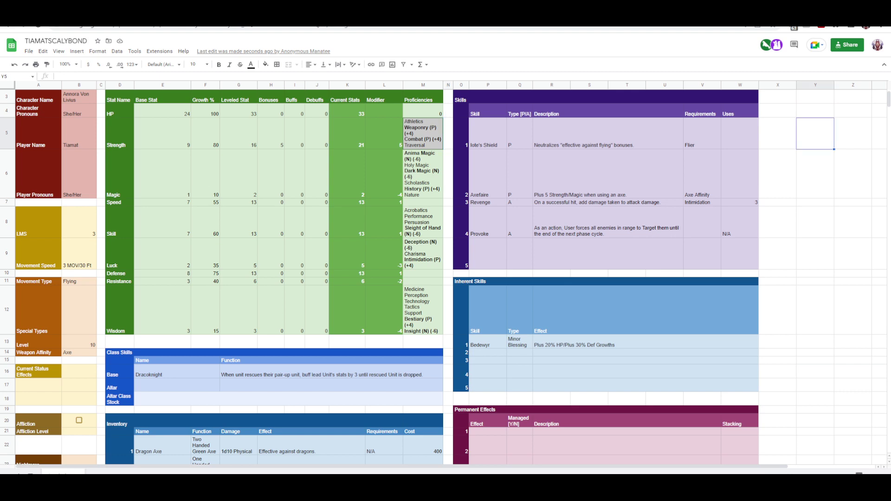
Step: Compare the proficiencies with the class skills, inherent skills and inventory on the Dracoknight's sheet
scroll(445, 278, "down", 3)
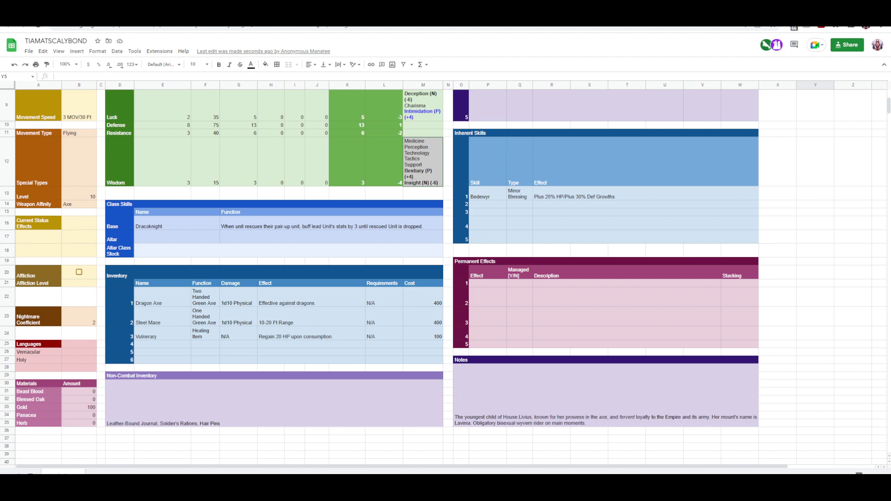
scroll(446, 279, "up", 4)
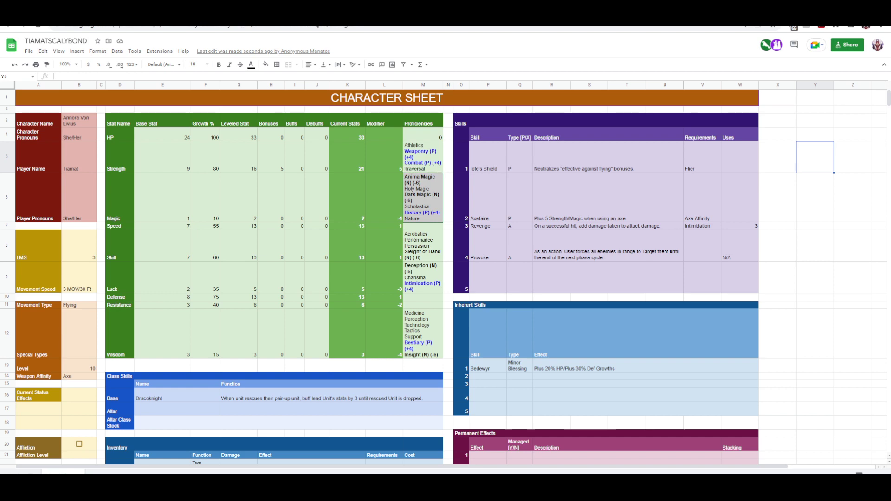
scroll(445, 278, "down", 5)
scroll(446, 279, "up", 4)
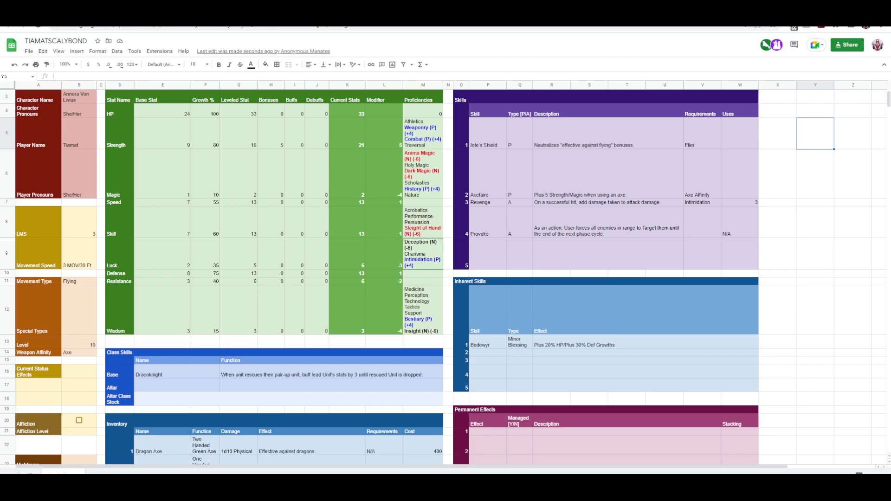
scroll(445, 279, "down", 3)
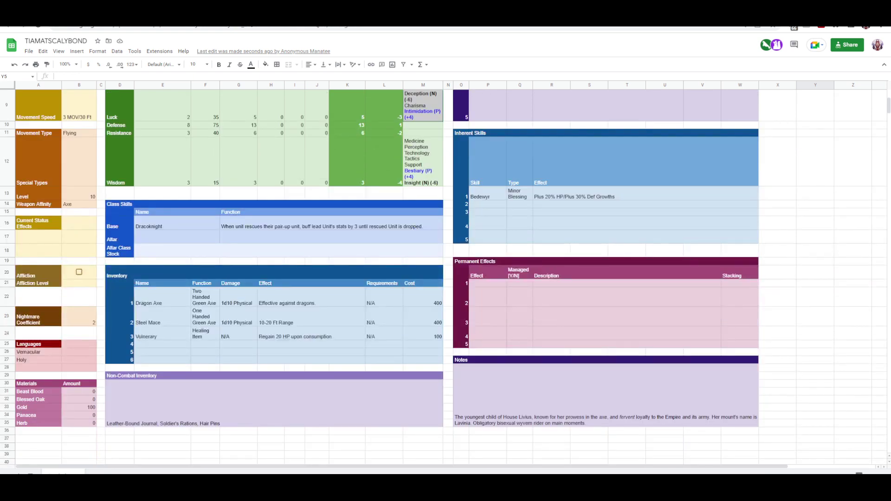
scroll(446, 278, "down", 3)
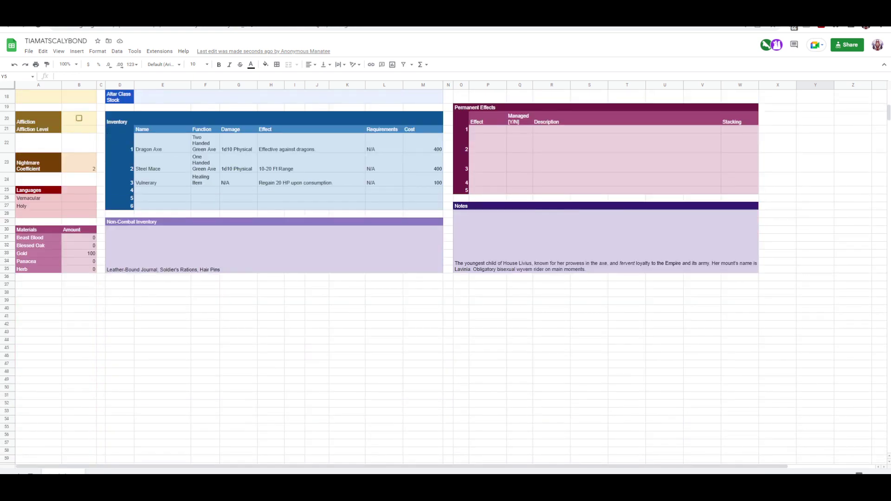
scroll(446, 278, "up", 5)
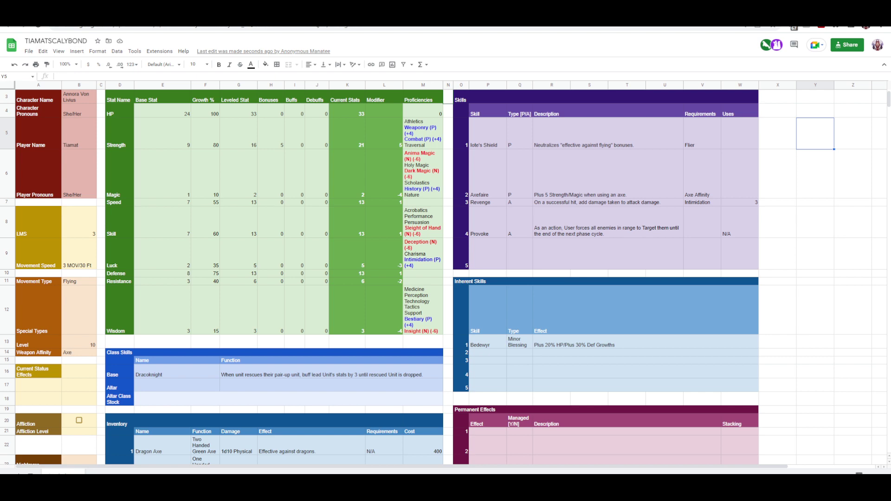
scroll(445, 279, "down", 3)
scroll(446, 278, "down", 2)
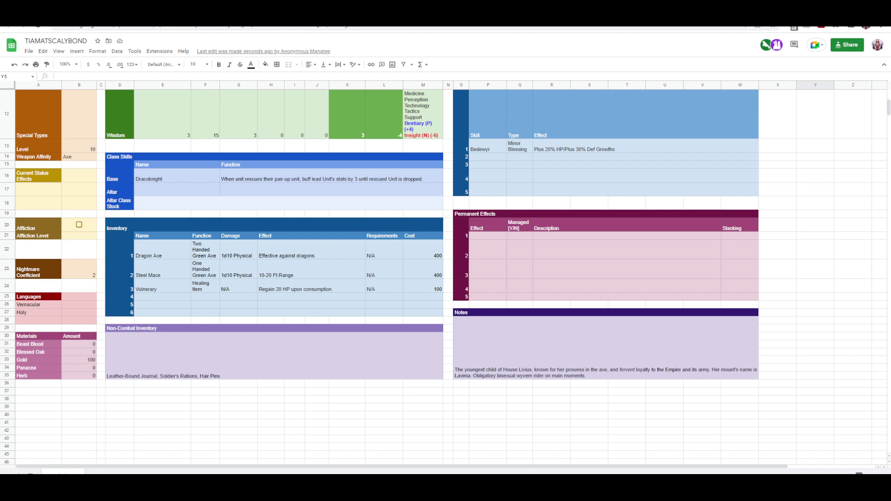
scroll(437, 279, "up", 5)
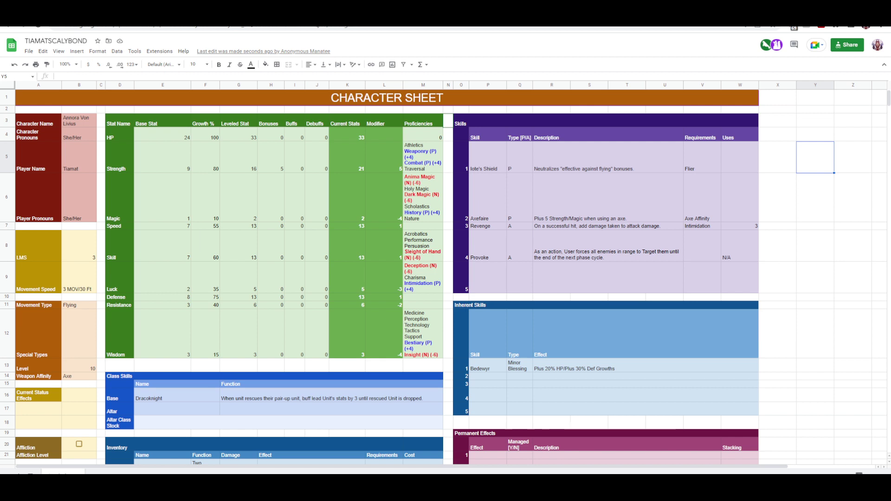
Step: Read through the Dracoknight's stats, inventory, languages, materials, non-combat inventory and notes
scroll(443, 277, "down", 1)
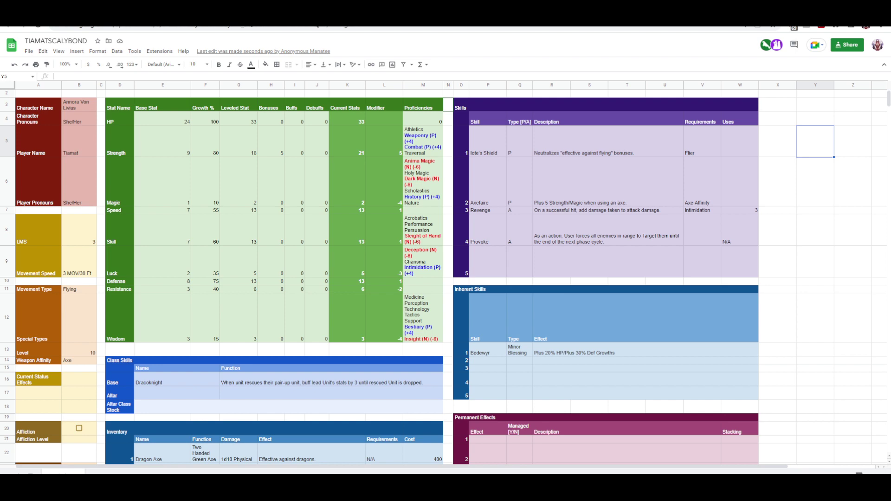
scroll(443, 277, "down", 5)
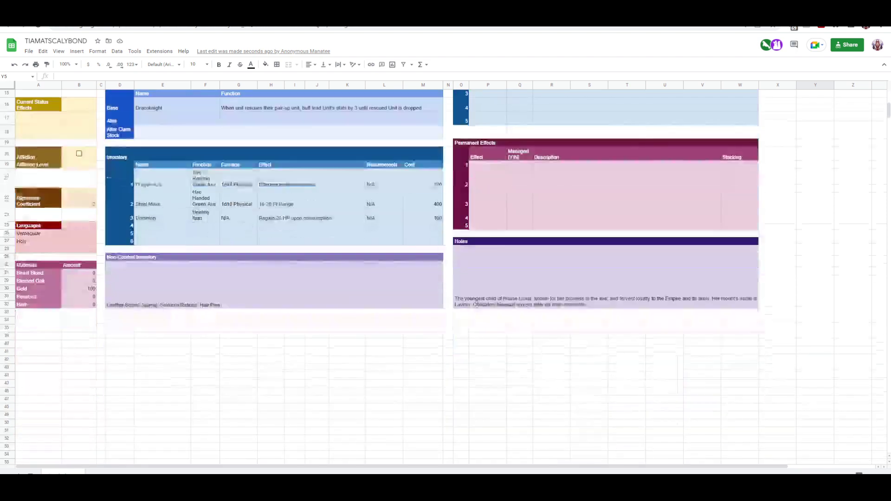
scroll(443, 277, "up", 3)
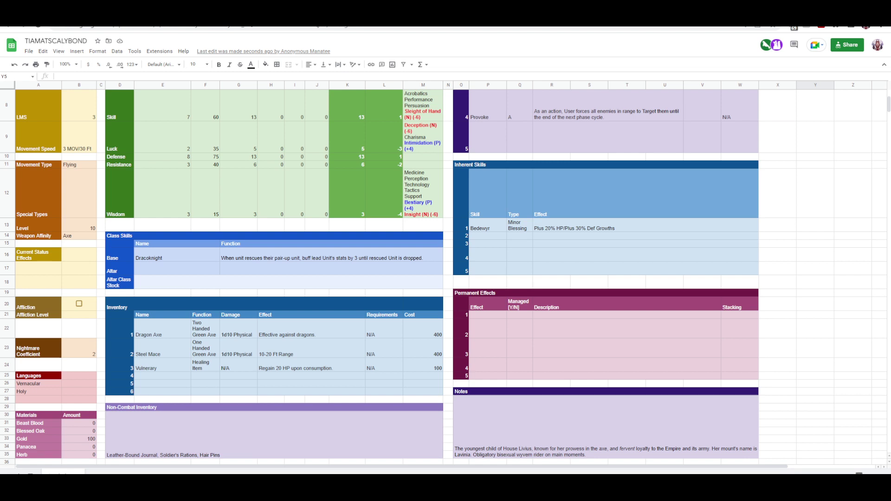
scroll(443, 277, "down", 1)
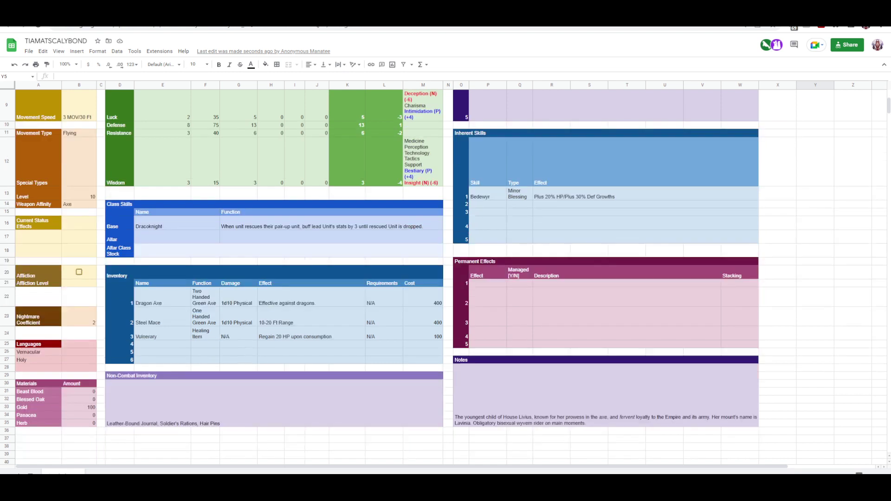
scroll(443, 277, "down", 3)
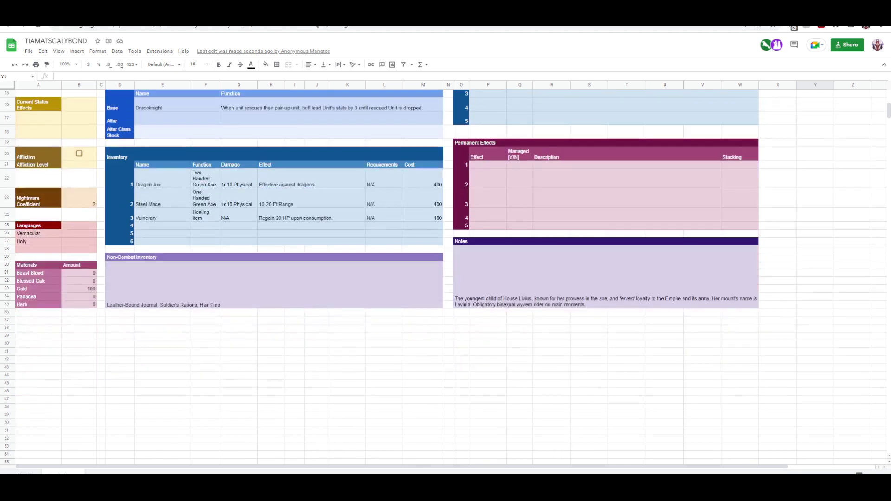
scroll(443, 277, "down", 1)
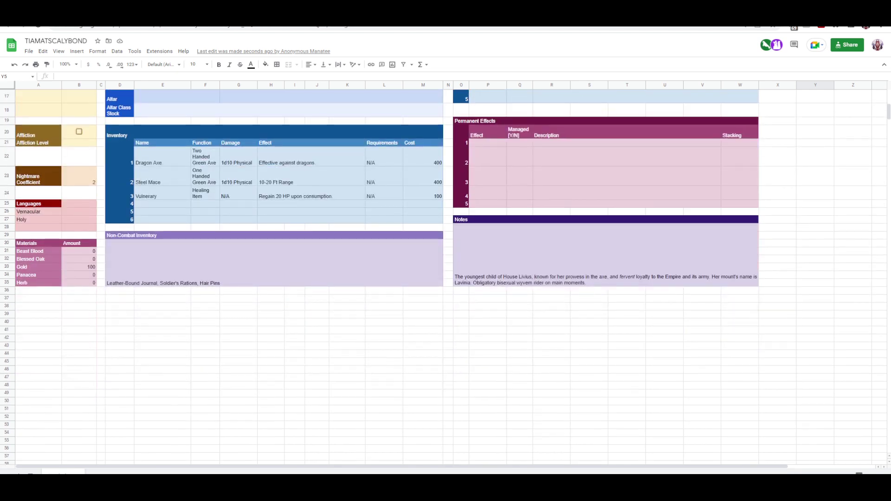
scroll(443, 278, "up", 8)
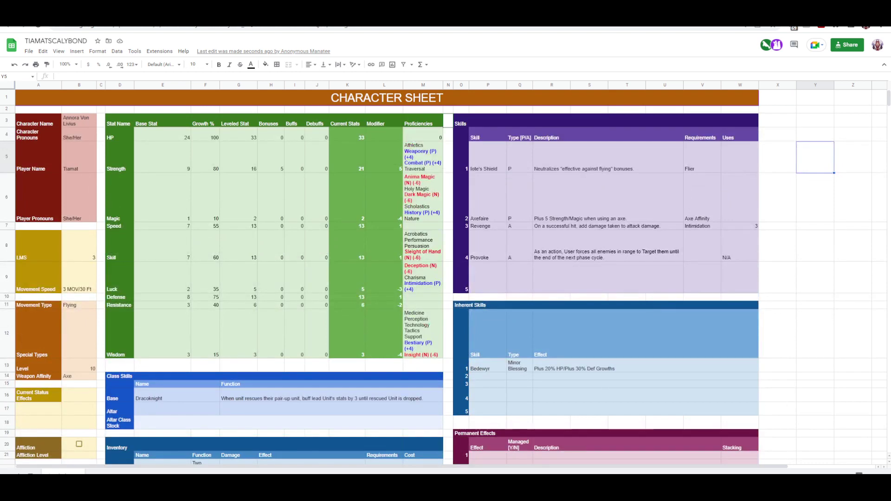
left_click(815, 198)
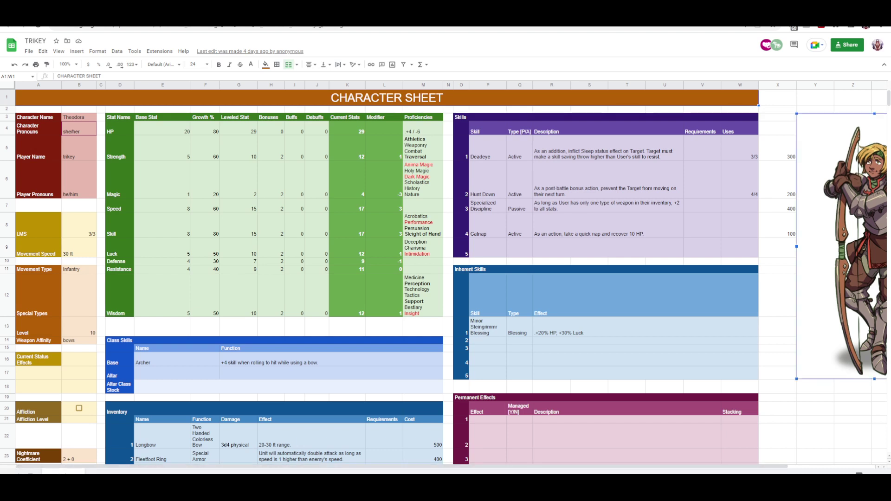
Step: Move the archer artwork on the TRIKEY sheet further right, clear of column Y
left_click_drag(854, 246, 888, 245)
left_click(813, 326)
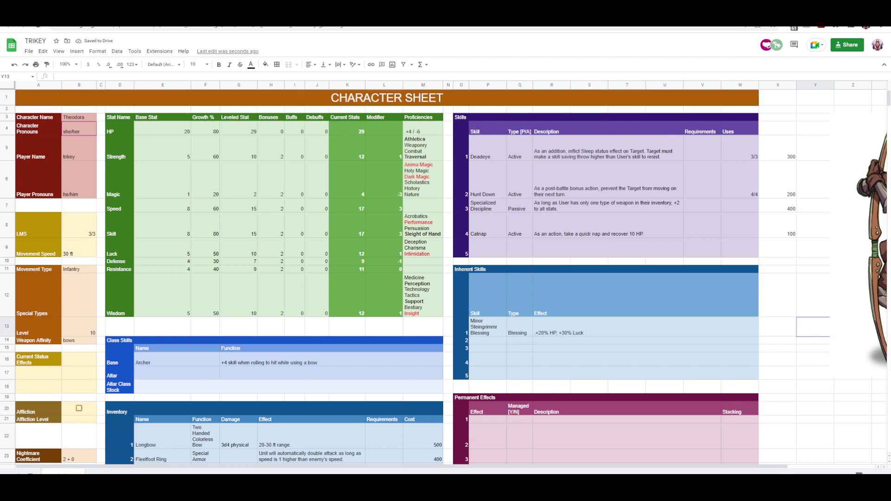
left_click(778, 110)
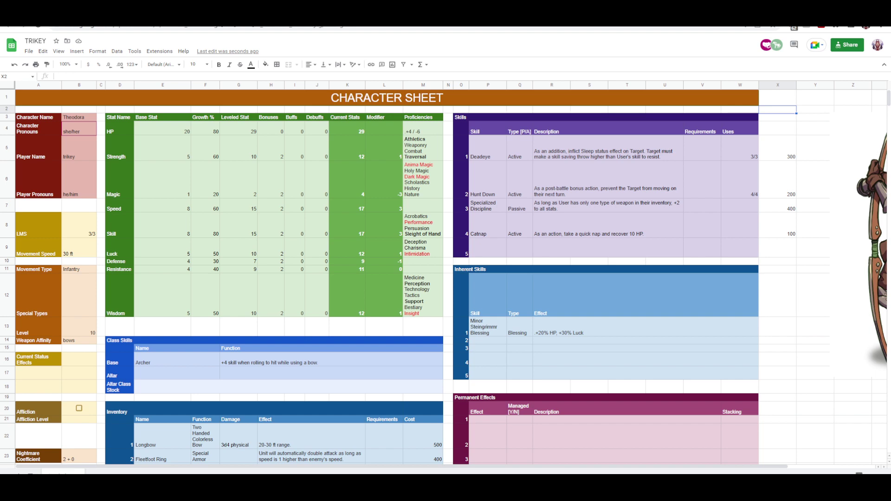
Step: Examine the archer's stats, proficiencies, skills, inventory, Nightmare Coefficient and notes on the TRIKEY sheet
scroll(445, 278, "down", 3)
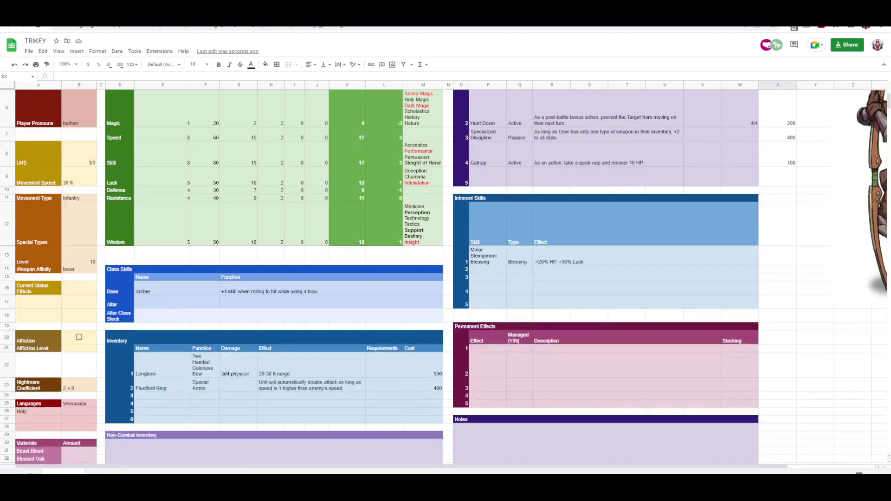
scroll(445, 278, "down", 1)
scroll(446, 278, "up", 3)
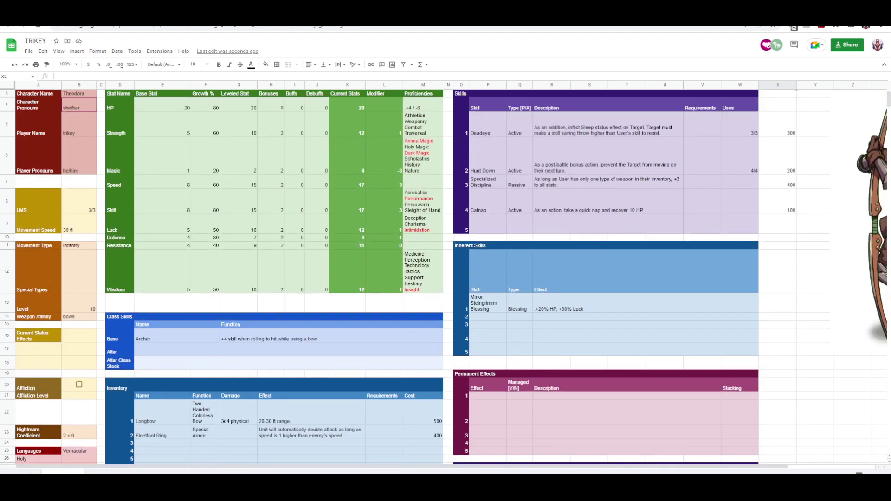
scroll(446, 278, "down", 3)
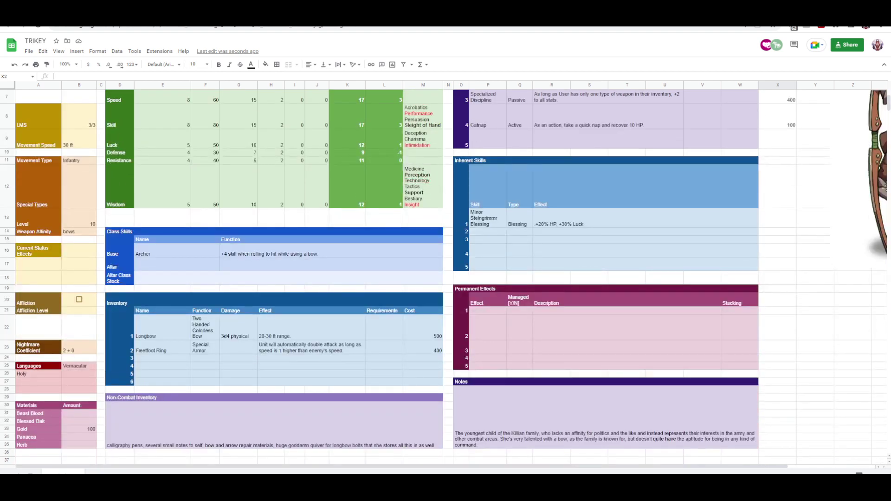
scroll(445, 279, "down", 3)
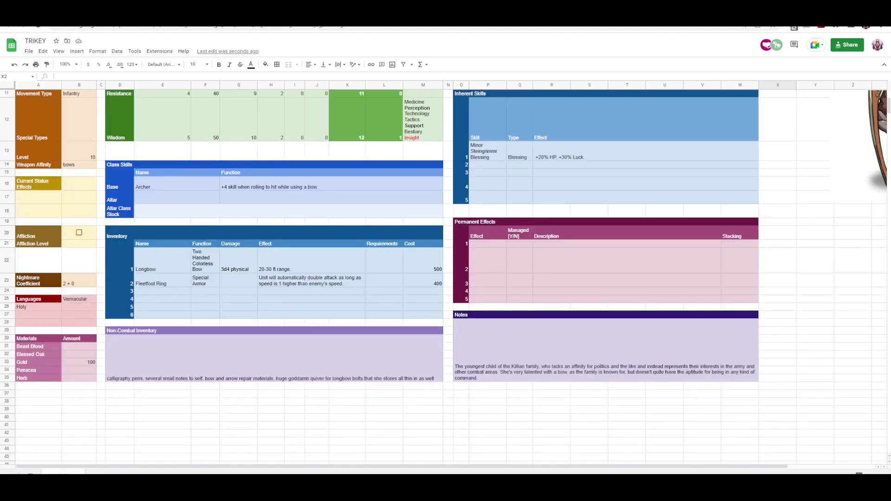
left_click(79, 280)
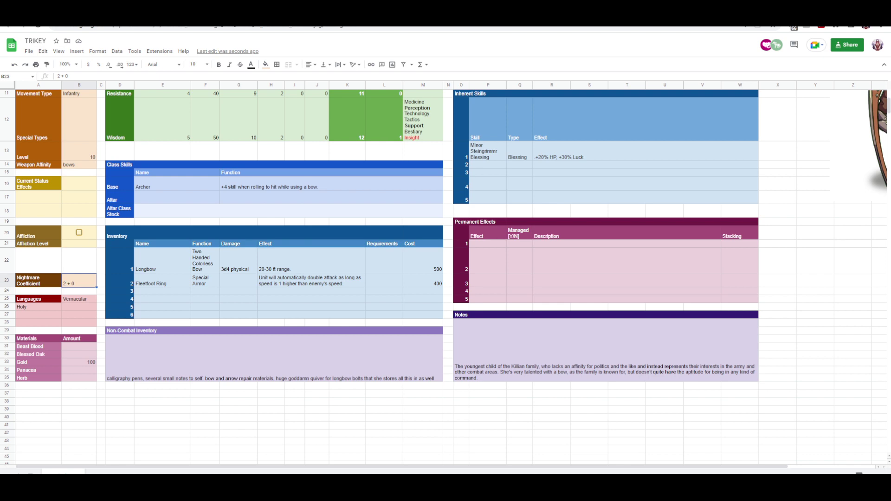
left_click(627, 393)
scroll(627, 394, "down", 3)
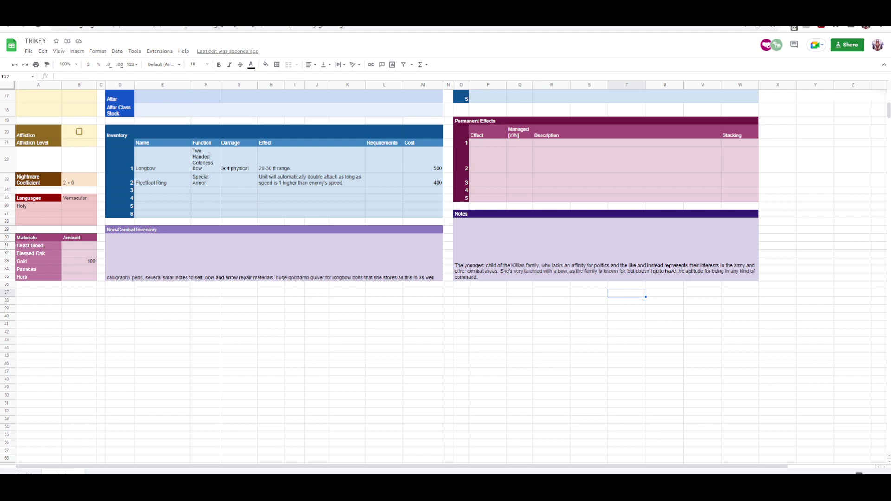
scroll(445, 278, "up", 6)
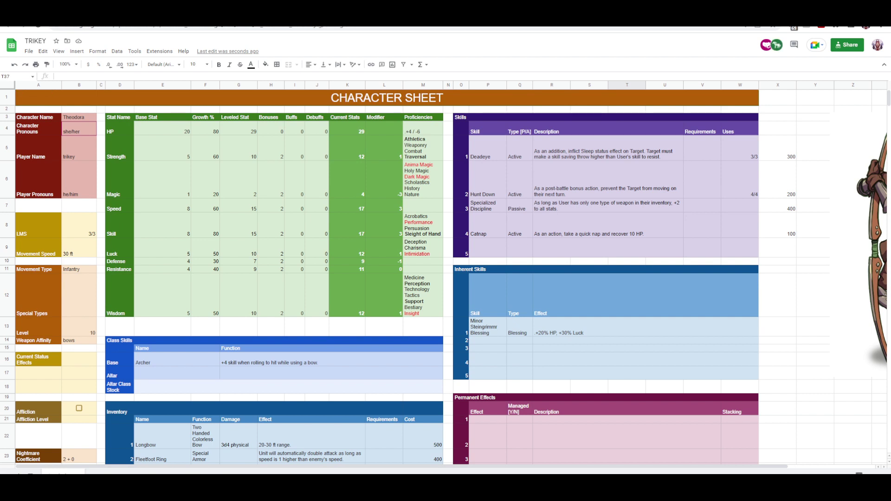
left_click(448, 128)
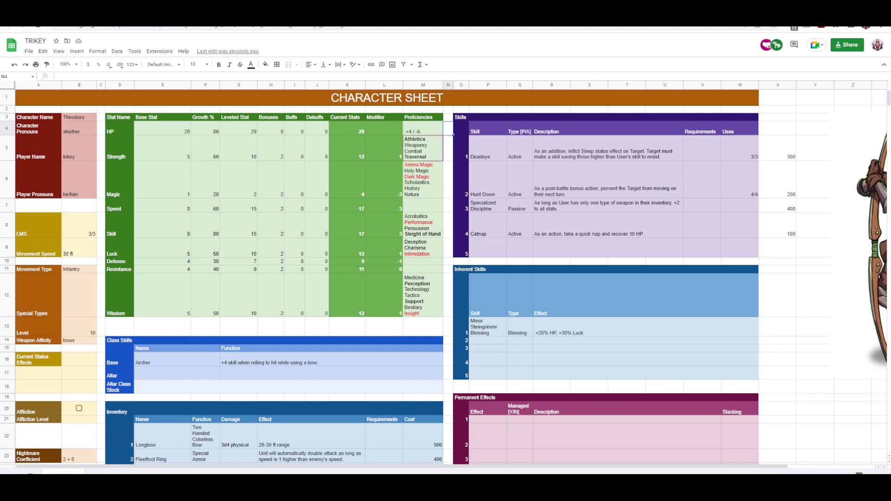
Step: Compare the archer's stats, proficiencies and skills with the inventory, languages, materials, non-combat inventory and background notes
scroll(443, 279, "down", 3)
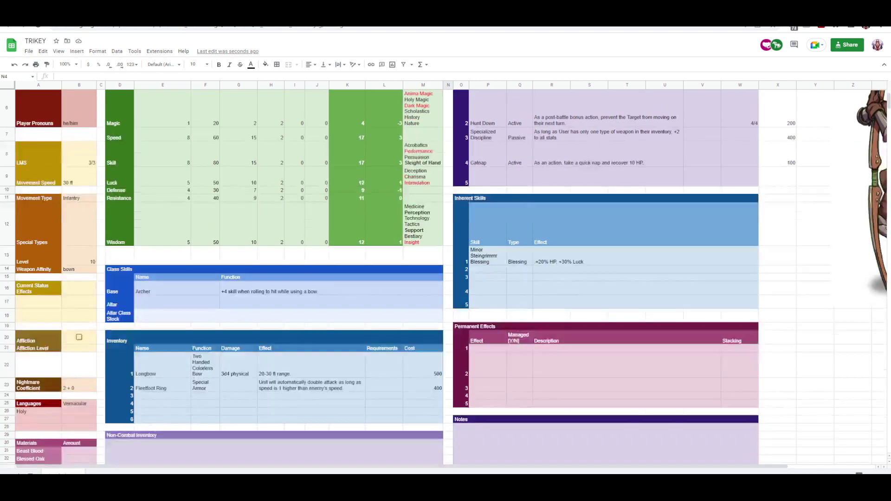
scroll(443, 278, "up", 3)
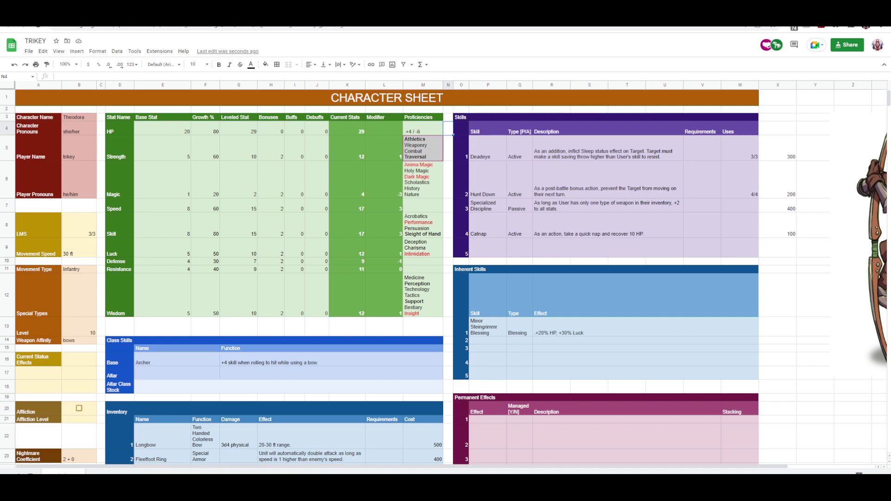
scroll(443, 278, "down", 1)
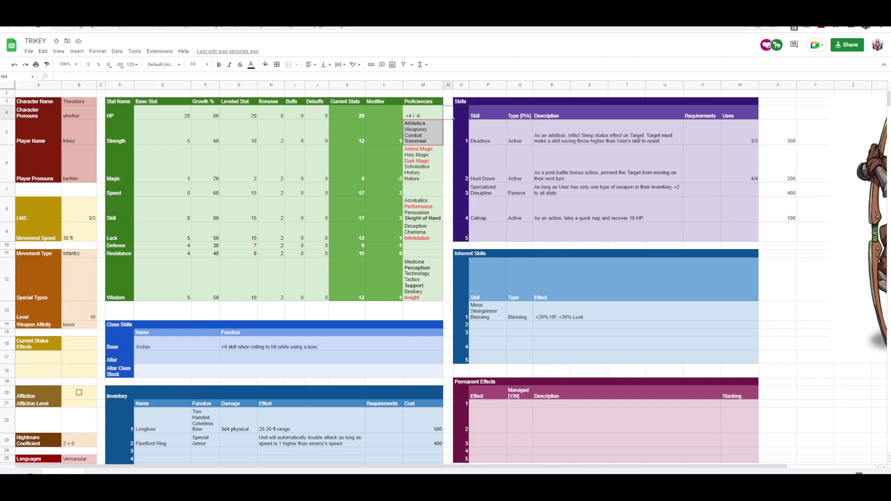
scroll(443, 278, "down", 9)
scroll(443, 278, "up", 5)
scroll(443, 279, "up", 4)
scroll(443, 279, "down", 7)
scroll(443, 279, "up", 3)
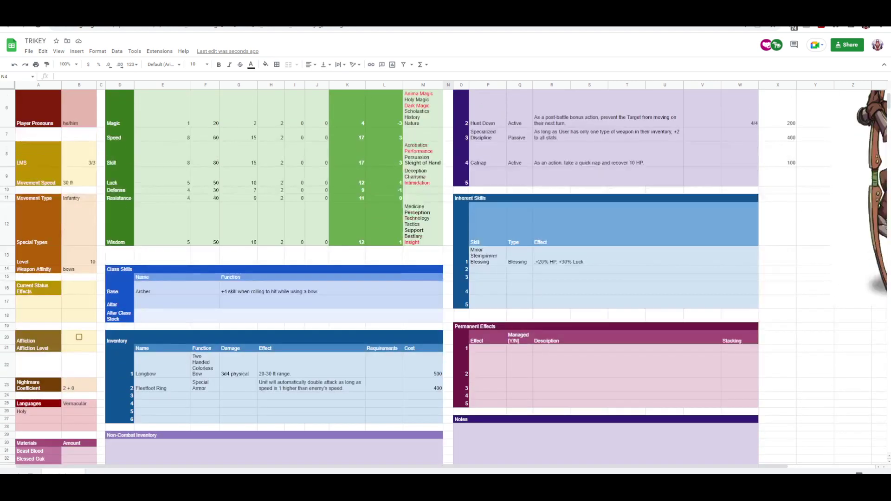
scroll(443, 279, "down", 4)
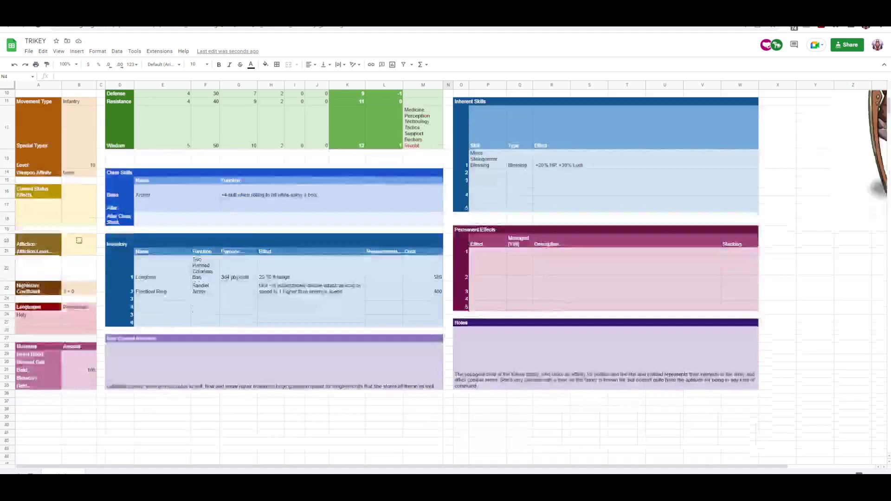
scroll(443, 279, "up", 6)
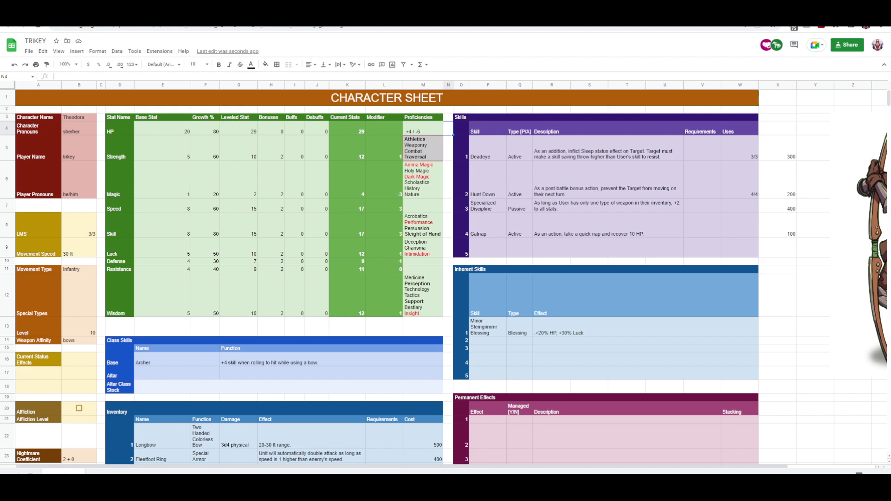
scroll(445, 278, "down", 3)
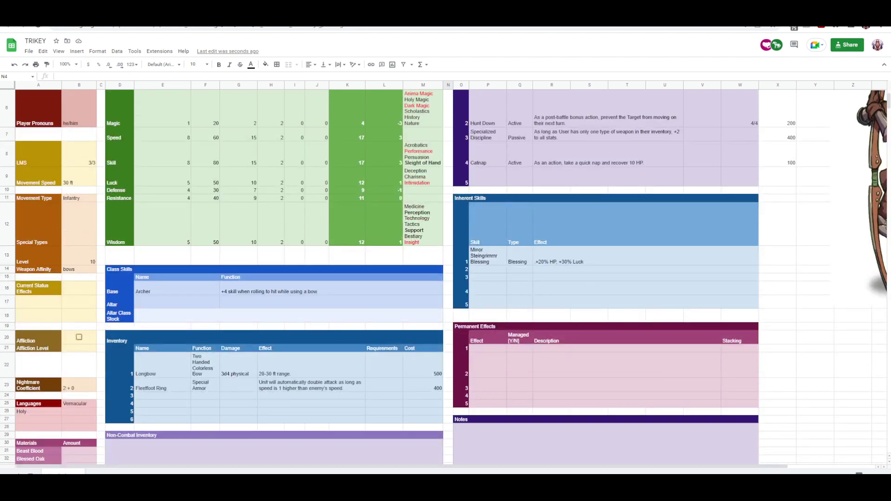
scroll(445, 278, "down", 3)
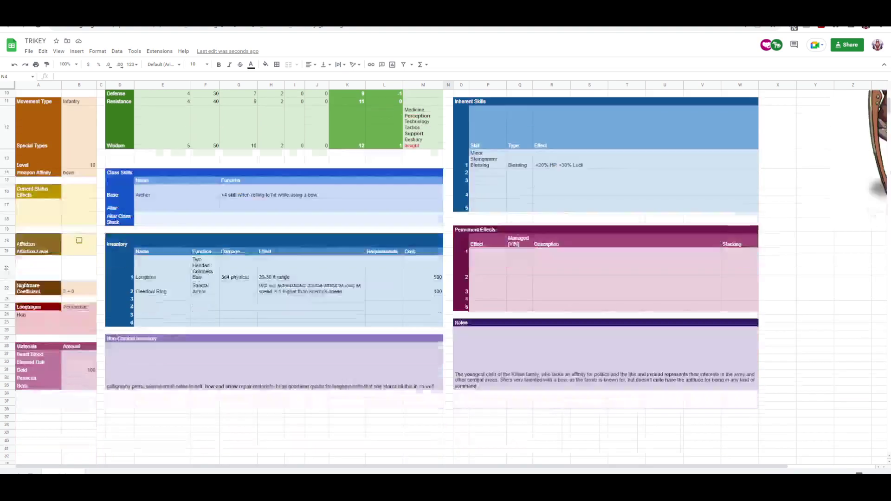
scroll(446, 278, "down", 2)
scroll(445, 279, "up", 2)
scroll(445, 279, "down", 3)
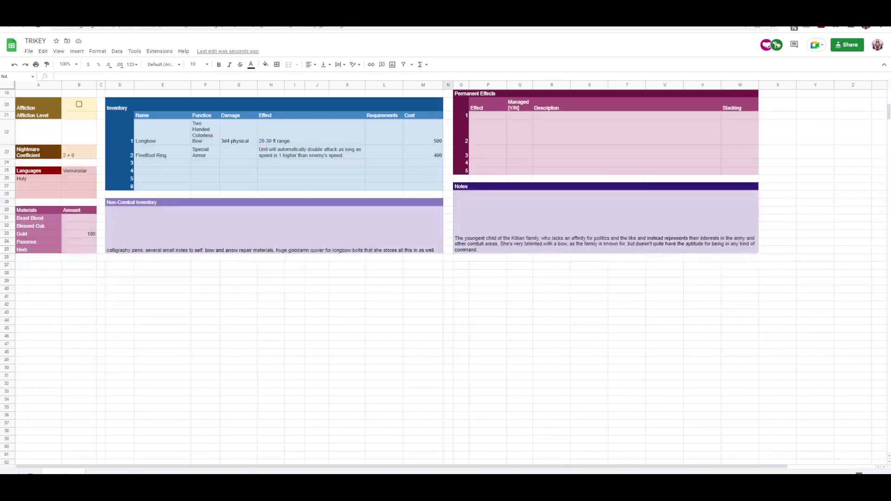
scroll(445, 279, "up", 8)
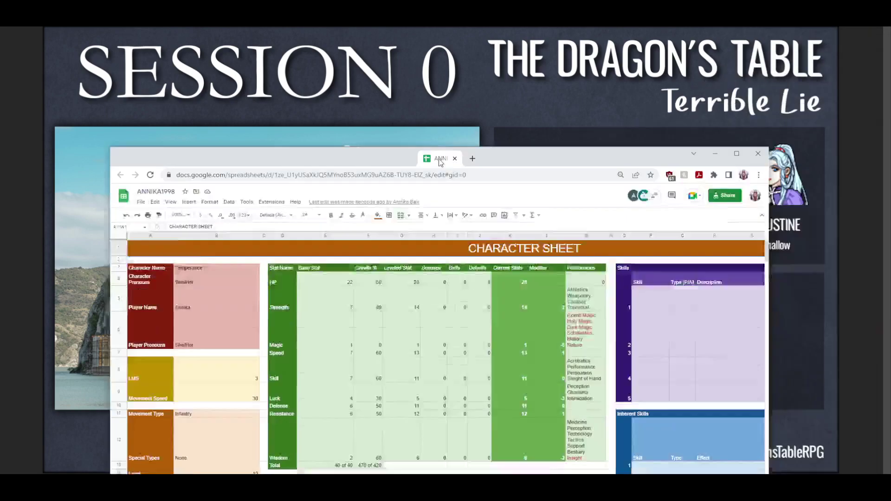
Step: Look over the mercenary's character sheet and narrow column B to roughly the width of its entries
scroll(441, 279, "down", 1)
scroll(441, 279, "up", 1)
scroll(441, 279, "down", 4)
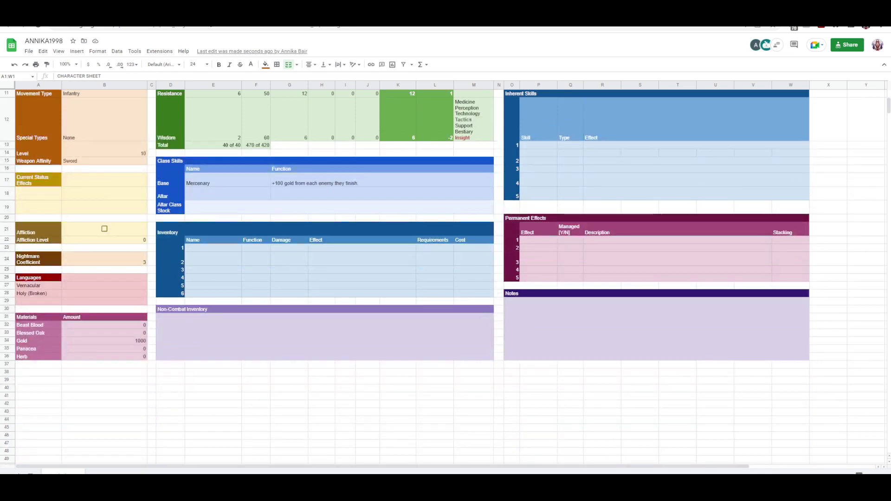
scroll(440, 278, "up", 4)
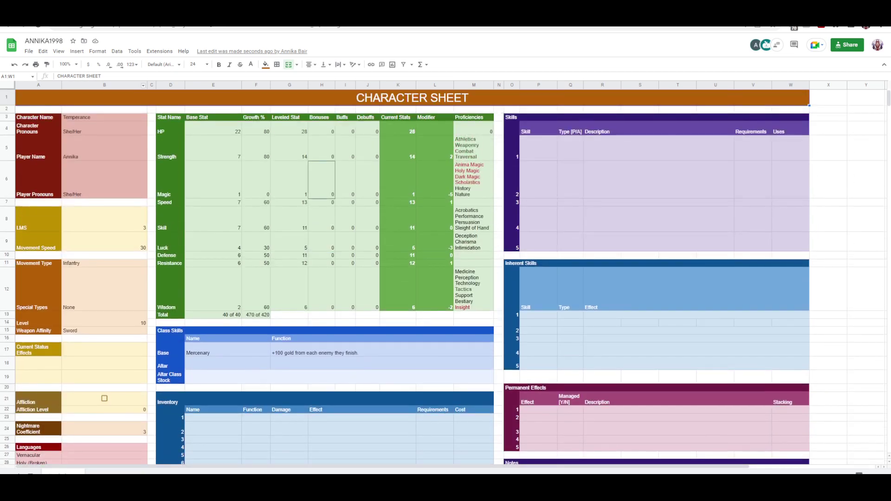
left_click_drag(147, 85, 98, 85)
scroll(445, 278, "down", 5)
scroll(446, 278, "up", 5)
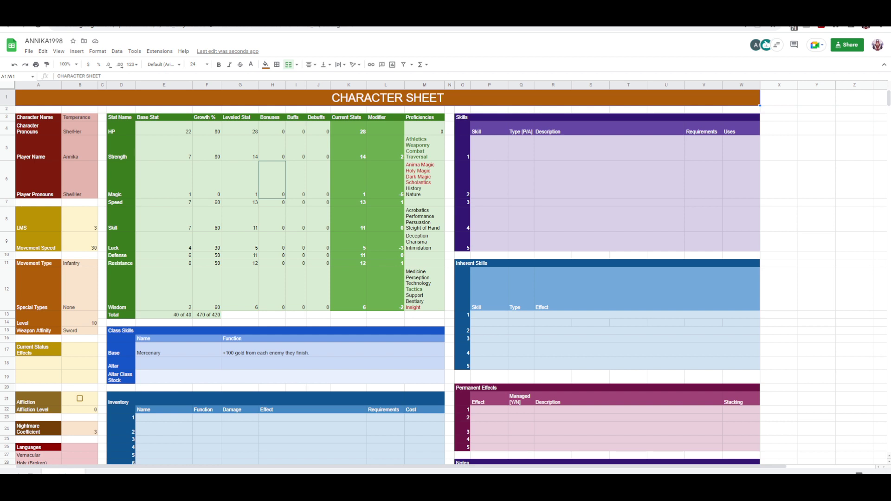
Step: Make Anima Magic, Holy Magic, Dark Magic and Scholastics in the Magic proficiencies bold and bright red
double_click(424, 180)
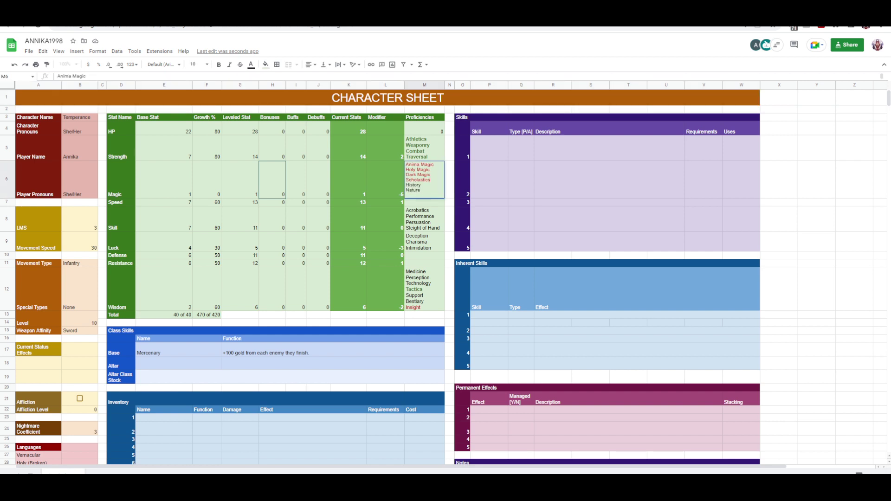
left_click_drag(431, 181, 406, 165)
left_click(219, 64)
left_click(251, 65)
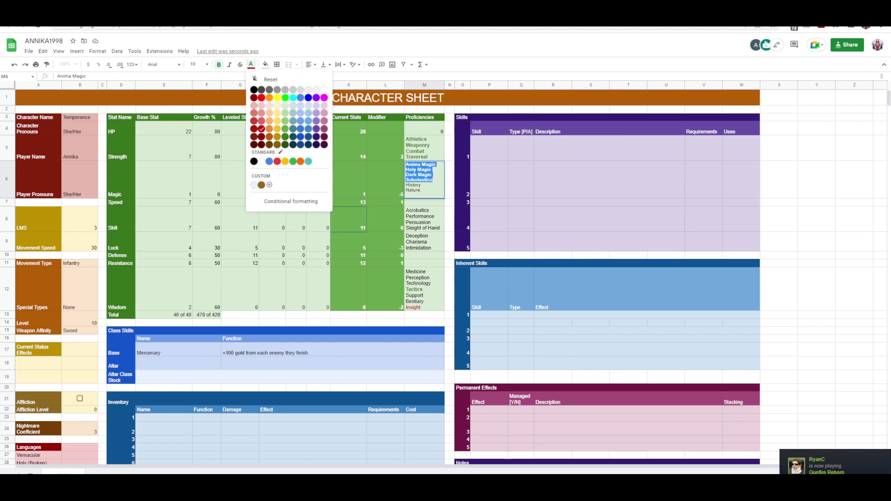
key("Escape")
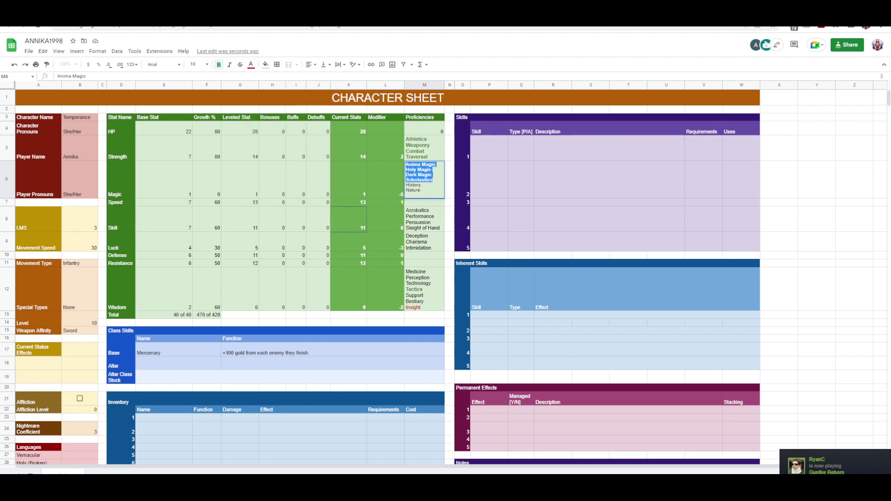
left_click(424, 242)
Step: Make Insight in the Wisdom proficiencies bold and bright red
double_click(424, 287)
double_click(412, 301)
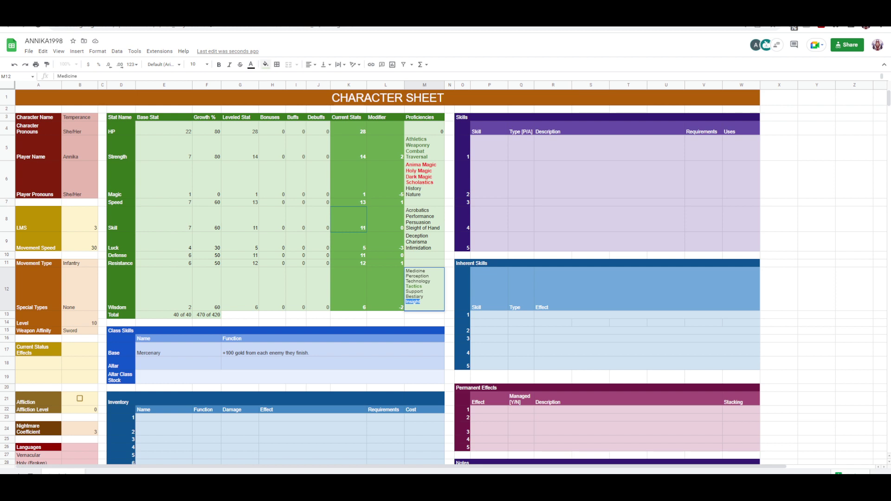
left_click(251, 65)
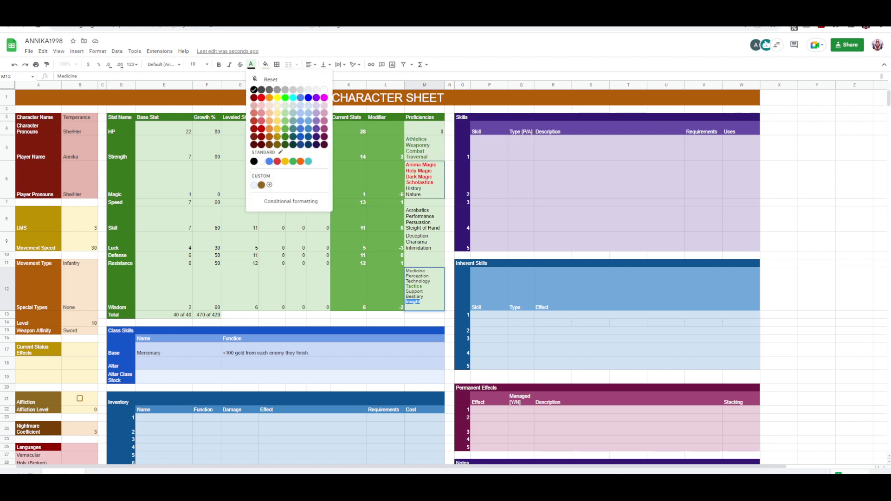
left_click(261, 98)
key("ctrl+b")
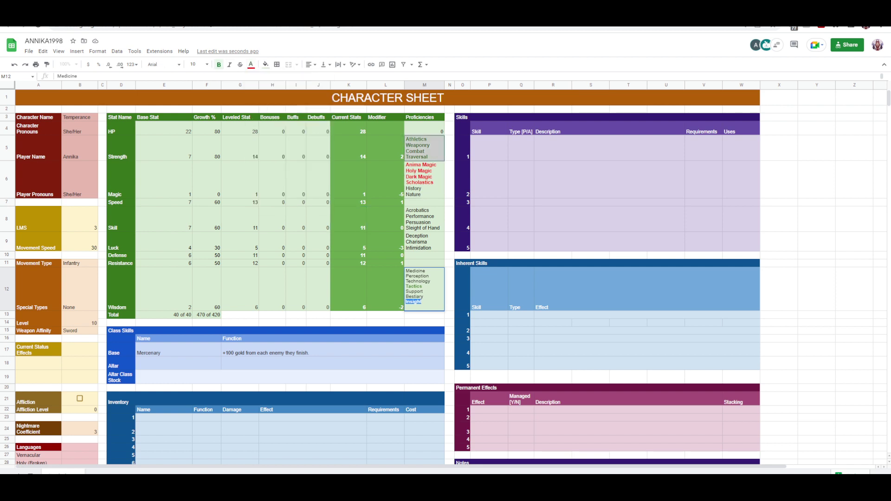
left_click(463, 202)
Step: Make the Strength proficiencies Athletics, Weaponry, Combat and Traversal bold and cornflower blue
left_click(424, 147)
left_click(489, 147)
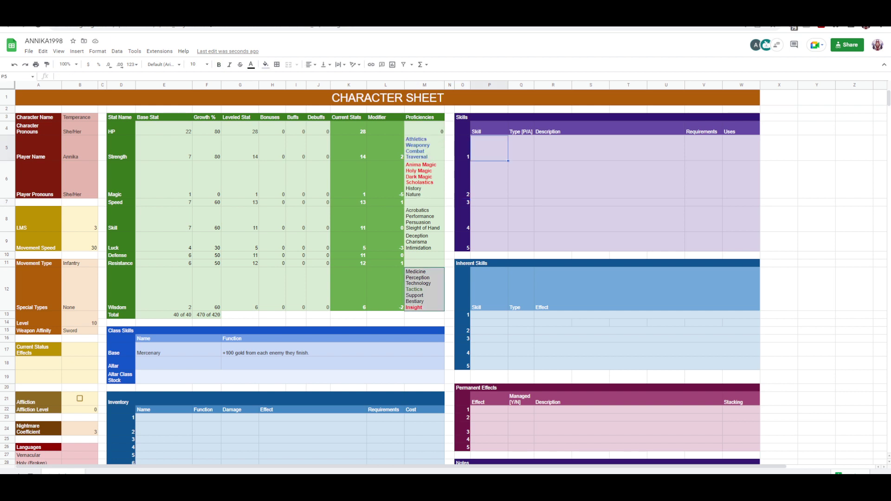
left_click(424, 148)
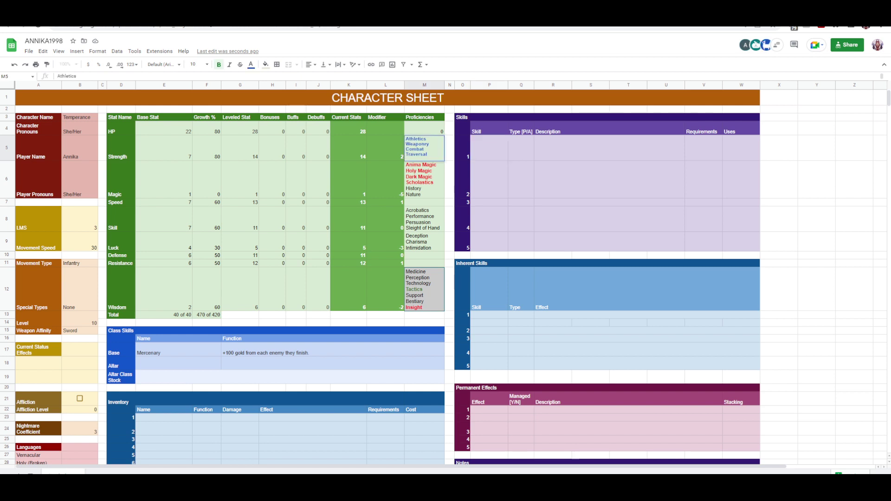
key("ctrl+a")
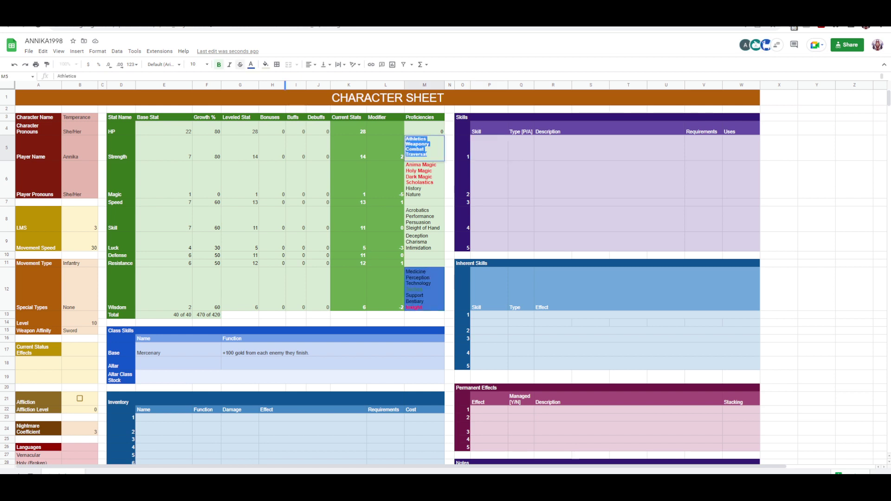
left_click(252, 64)
left_click(462, 179)
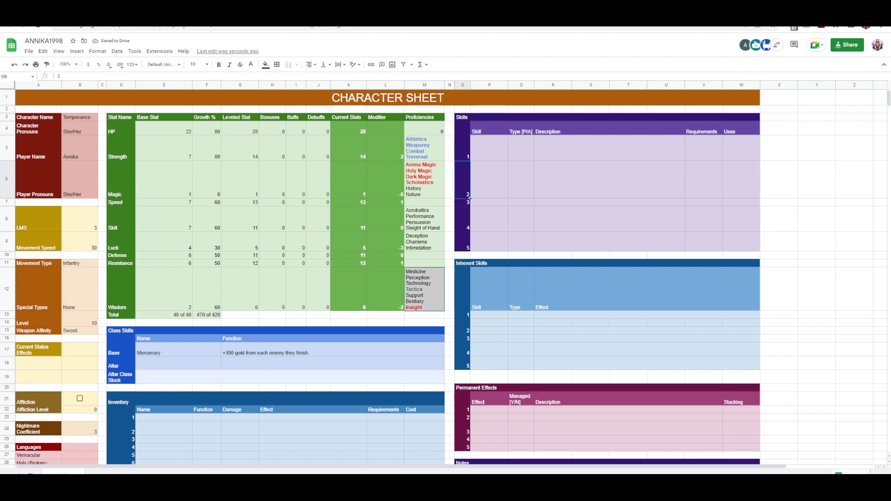
Step: Colour Tactics in the Wisdom proficiencies cornflower blue
scroll(445, 278, "down", 5)
scroll(445, 278, "up", 5)
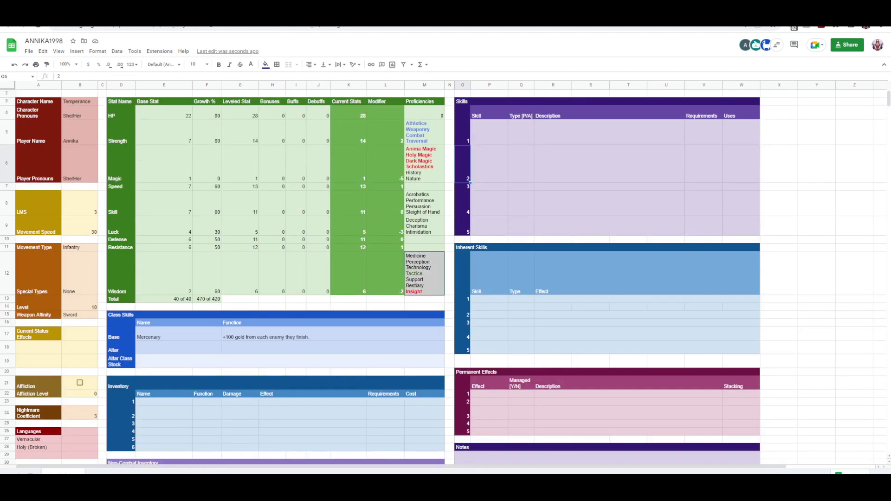
left_click(424, 213)
scroll(446, 278, "up", 1)
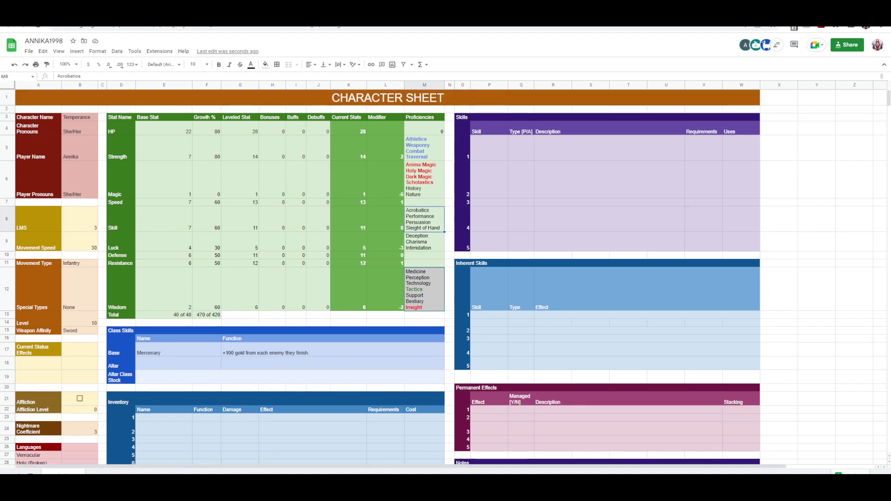
double_click(422, 291)
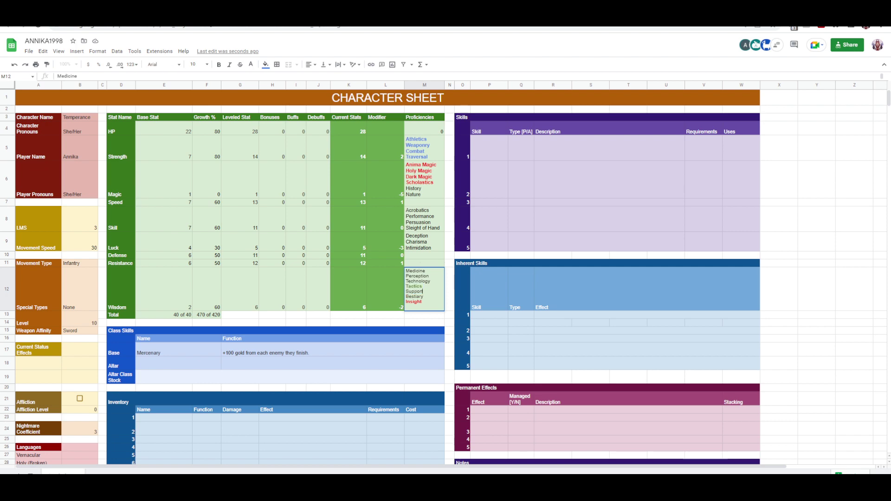
left_click_drag(423, 286, 406, 287)
left_click(251, 65)
left_click(300, 97)
left_click(520, 219)
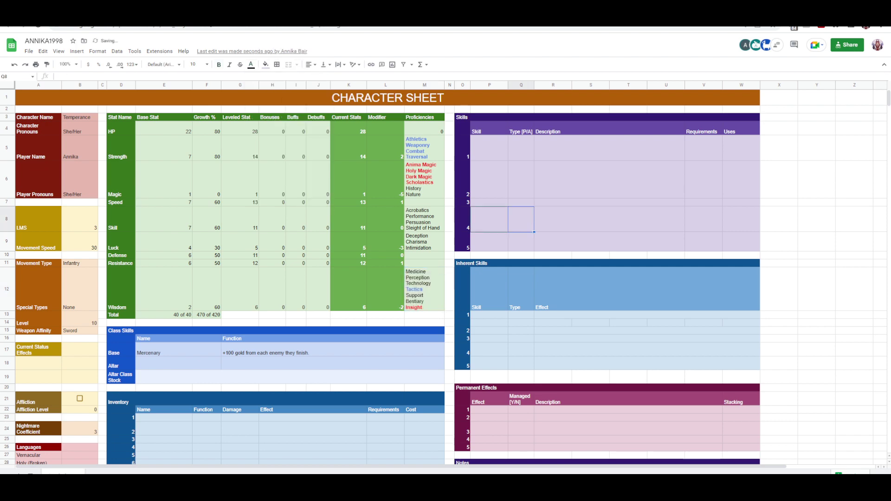
Step: Read through the lower half of the mercenary's sheet and merge the Inherent Skills cells R14:W14
scroll(443, 277, "down", 1)
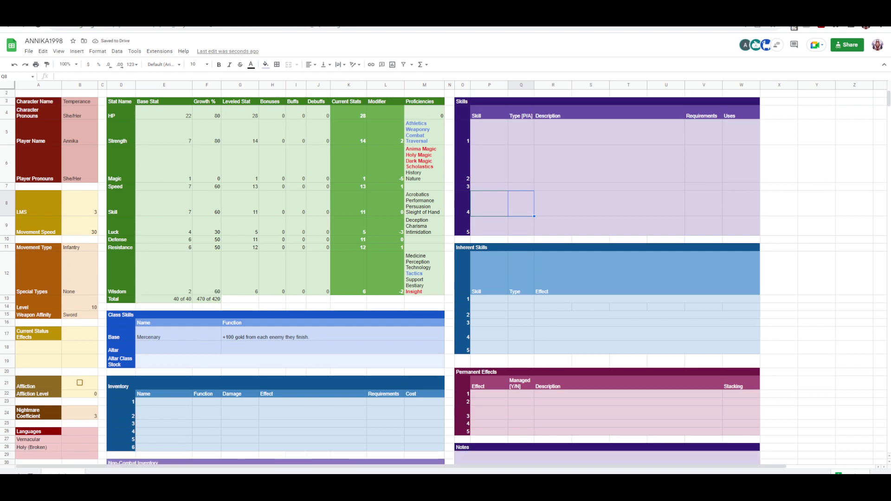
scroll(443, 277, "down", 3)
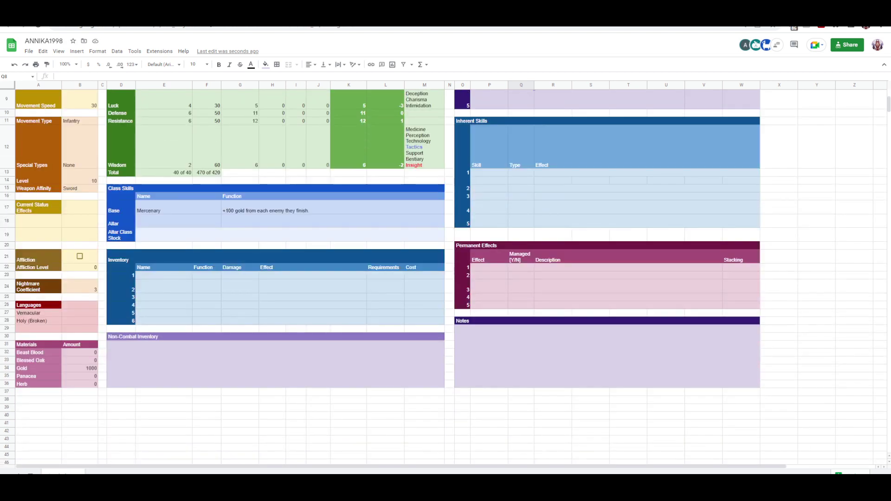
scroll(443, 277, "down", 2)
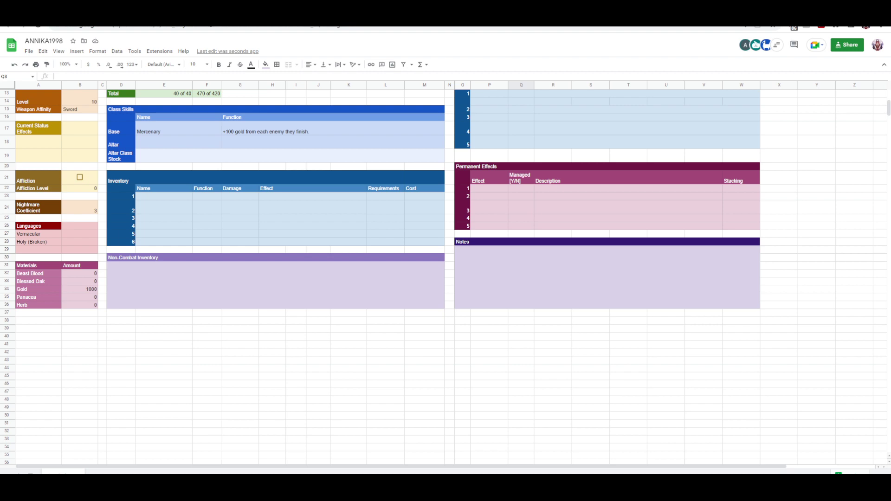
left_click(855, 207)
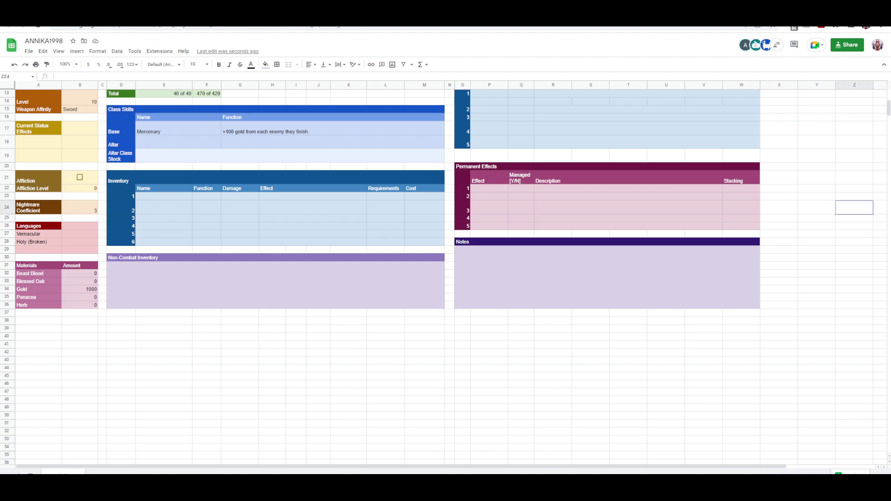
scroll(855, 207, "up", 3)
left_click_drag(554, 252, 741, 252)
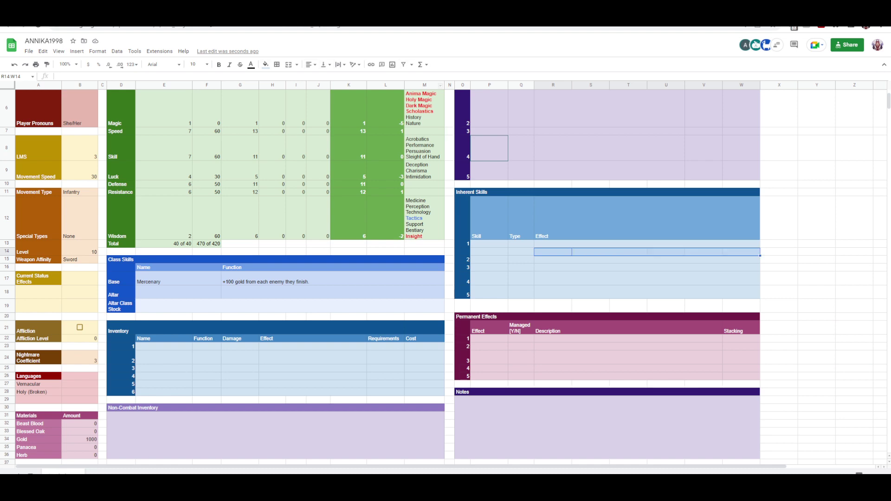
left_click(289, 65)
left_click(816, 170)
scroll(817, 171, "up", 2)
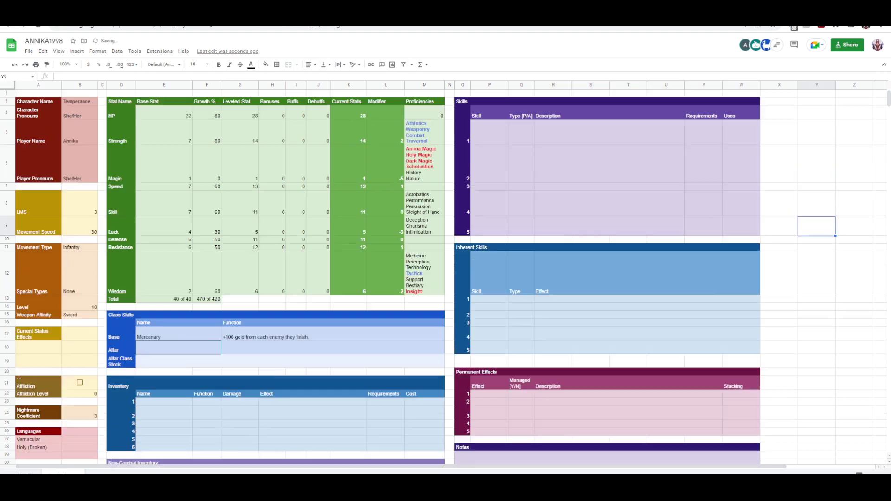
Step: Check the mercenary's class skills, inventory slots, languages and materials, starting with the first inventory entry
scroll(817, 171, "down", 5)
scroll(445, 250, "up", 3)
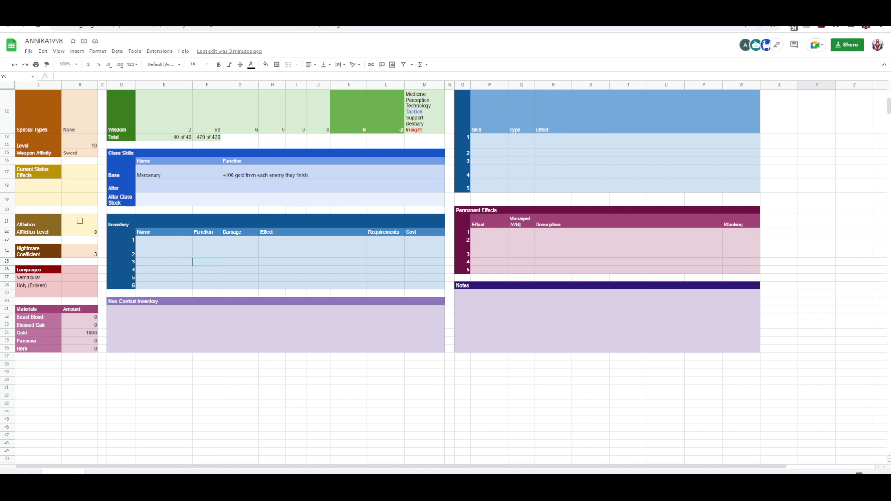
left_click(164, 240)
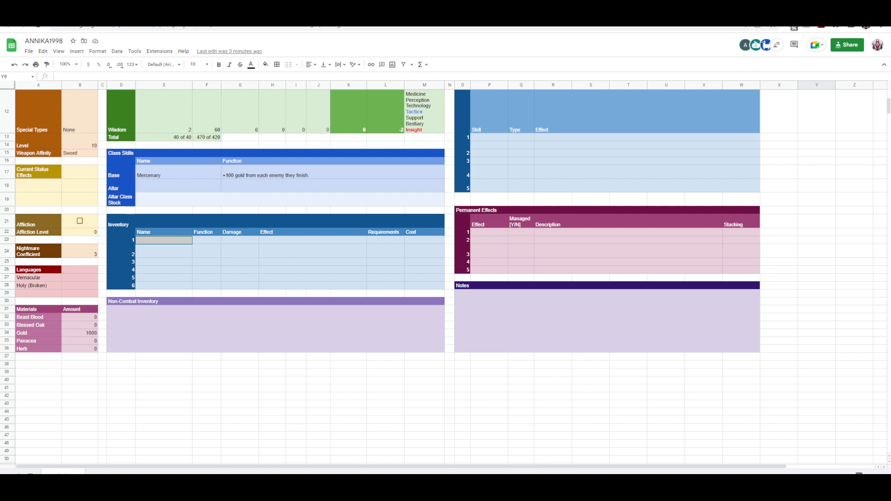
Step: Enter Heroic Sword as the first inventory item, with function One-Handed Red Sword and effect "Attack twice, regardless of speed."
type("Heroic Sword")
key("Tab")
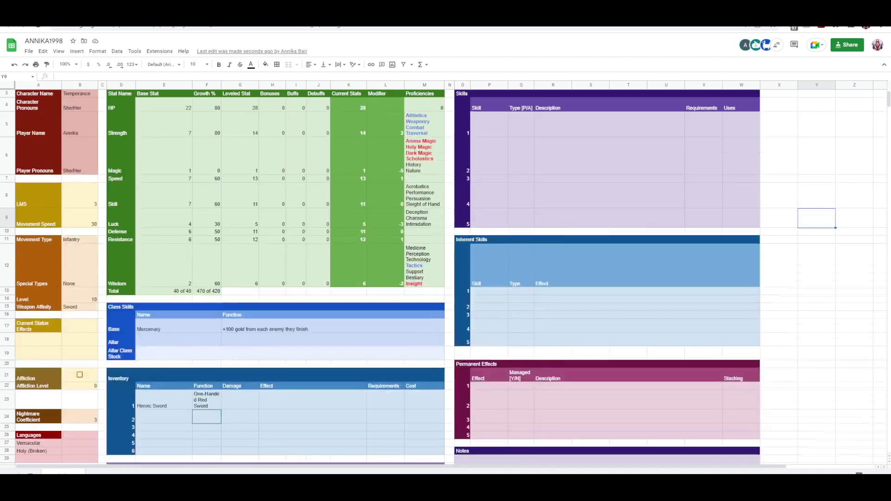
scroll(446, 274, "down", 5)
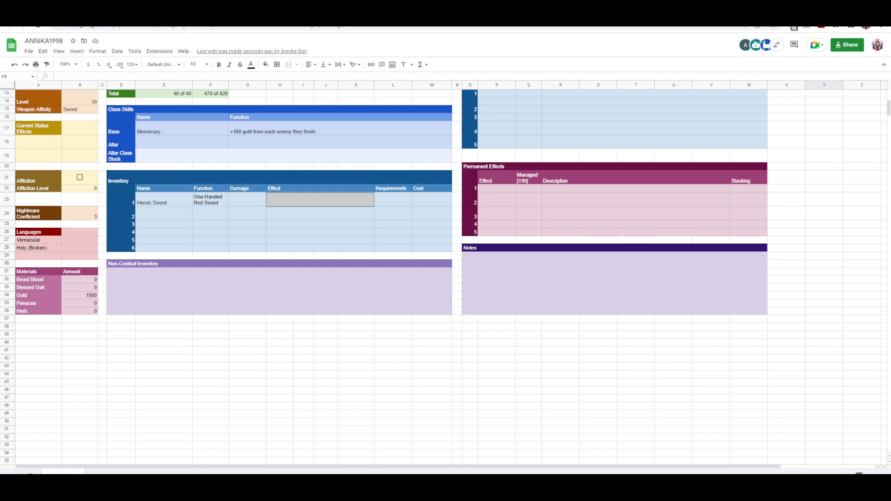
key("Return")
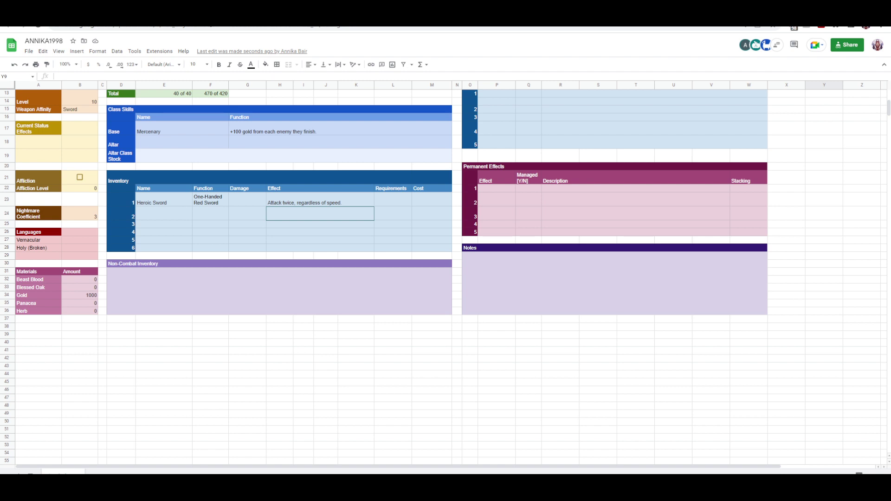
Step: Set the Heroic Sword's damage to 2d6 physical and its cost to 500
left_click(248, 200)
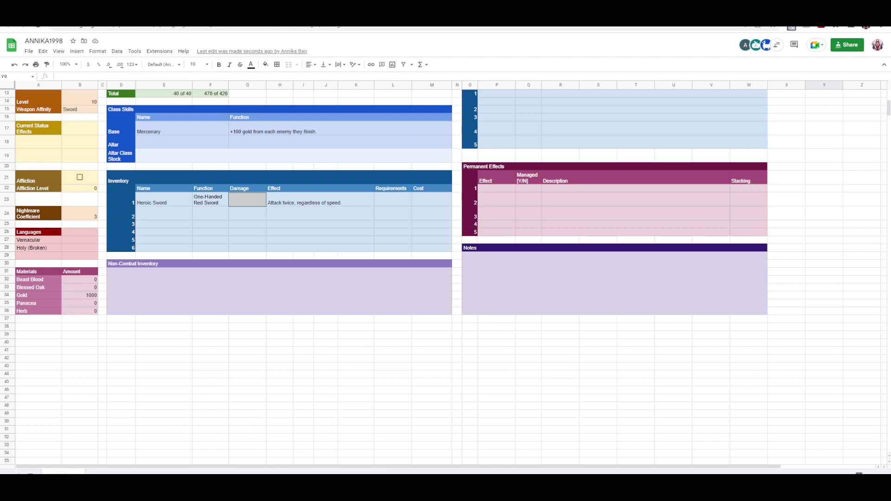
type("2d6 physical")
key("Return")
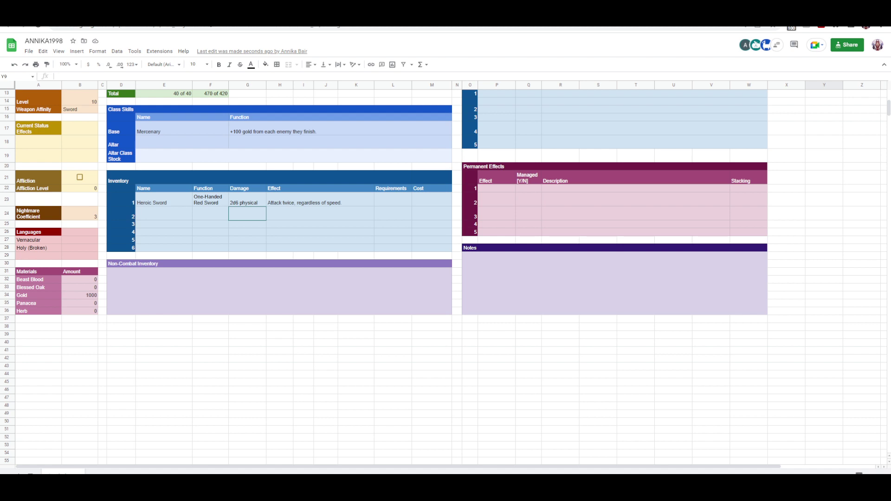
left_click(432, 199)
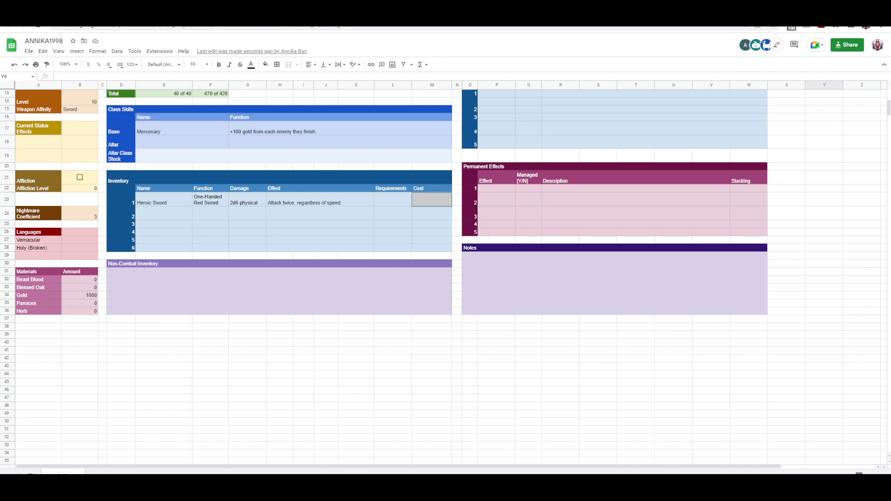
type("500")
key("Return")
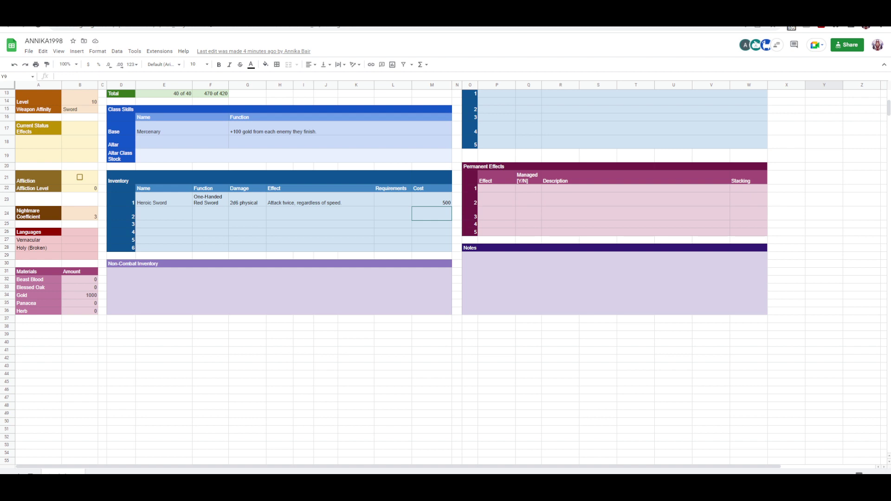
Step: Try to list the Skeleton Key in the Non-Combat Inventory
left_click(279, 291)
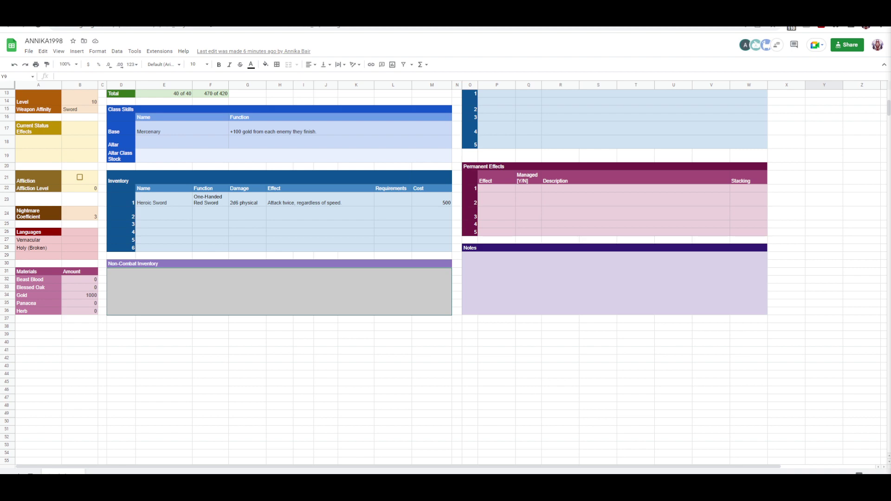
left_click(248, 389)
scroll(247, 390, "up", 3)
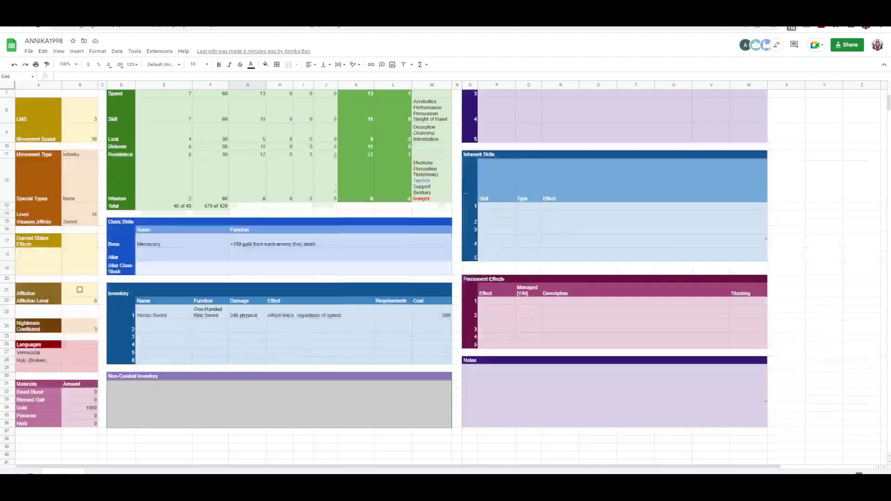
scroll(440, 277, "down", 1)
left_click(432, 414)
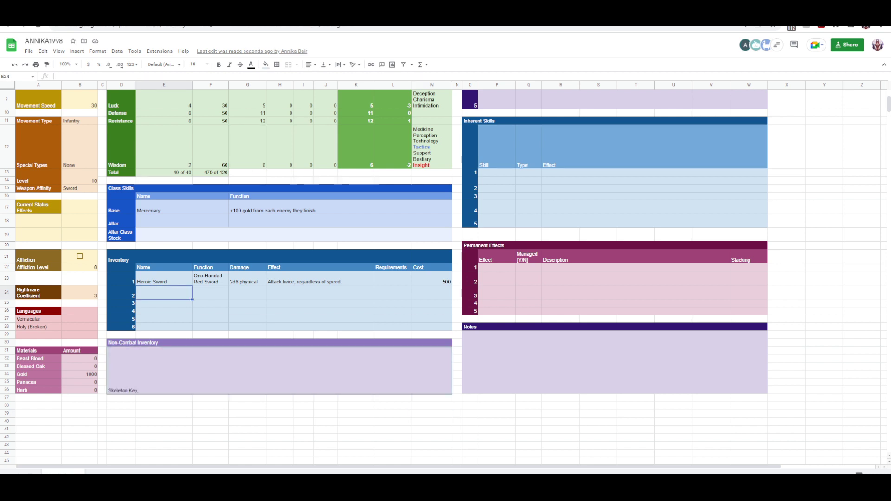
left_click(279, 372)
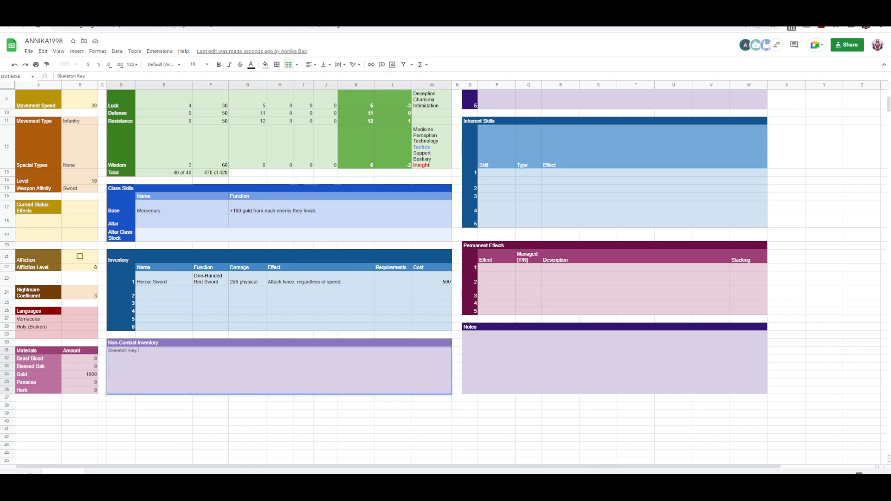
Step: Clear the name in the second inventory row and enter Skeleton Key there instead
left_click(164, 293)
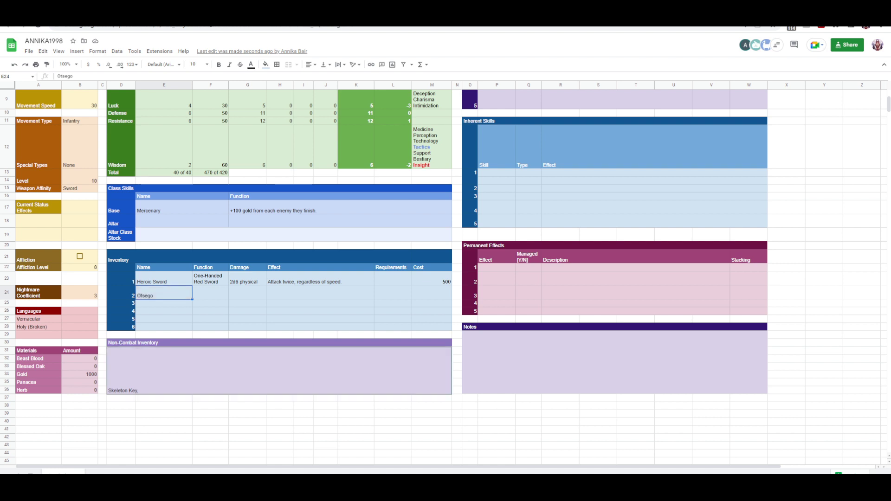
key("Delete")
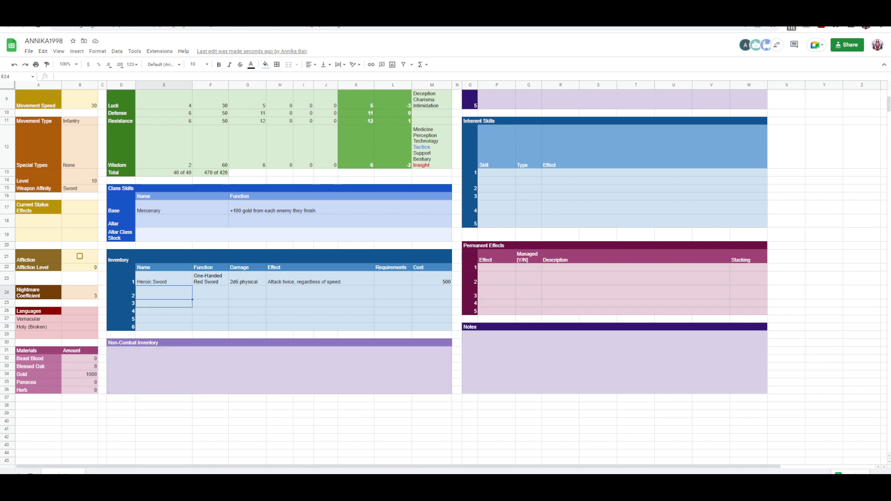
type("Skeleton Key")
key("ctrl+z")
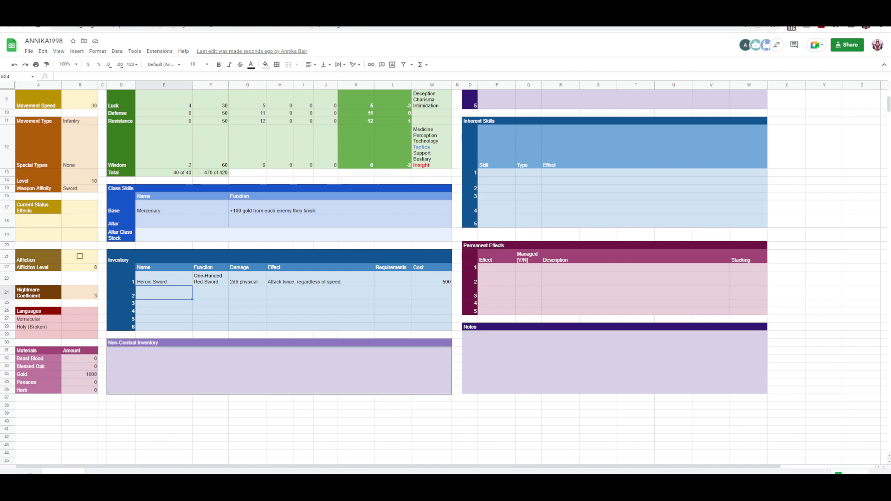
key("ctrl+v")
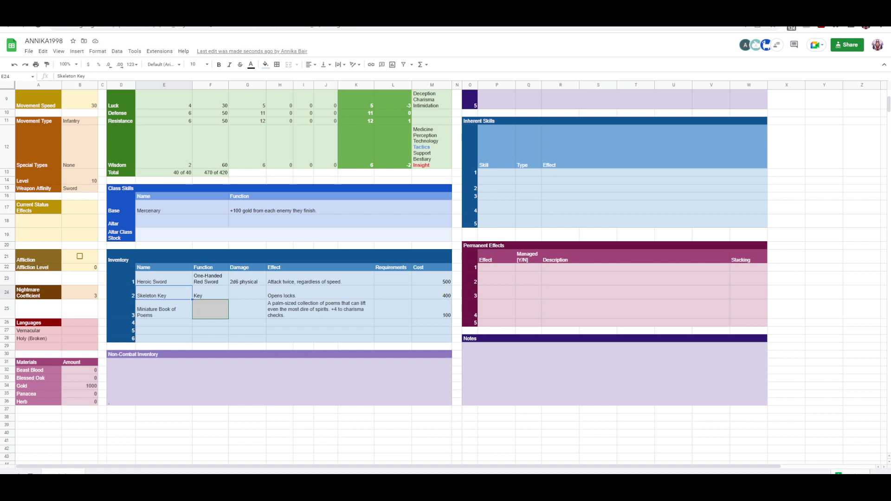
Step: Set the function of the Miniature Book of Poems in the third inventory row to Proficiency Item
type("Proficiency Item")
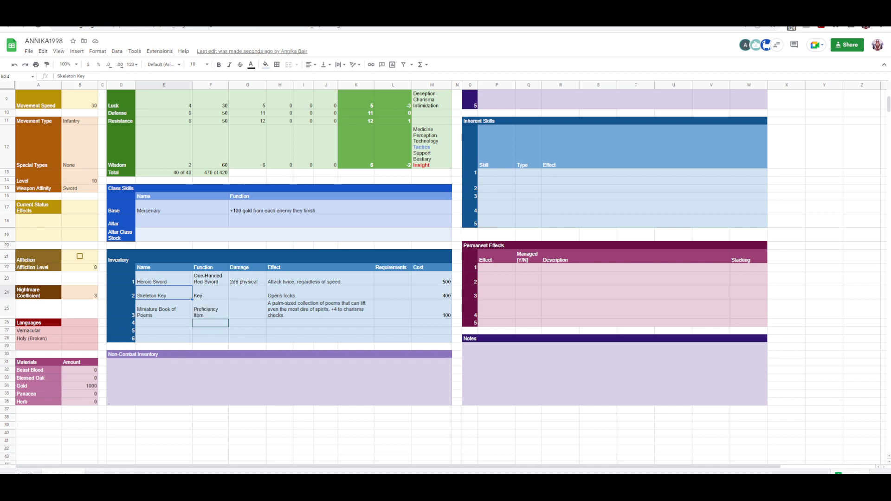
key("Tab")
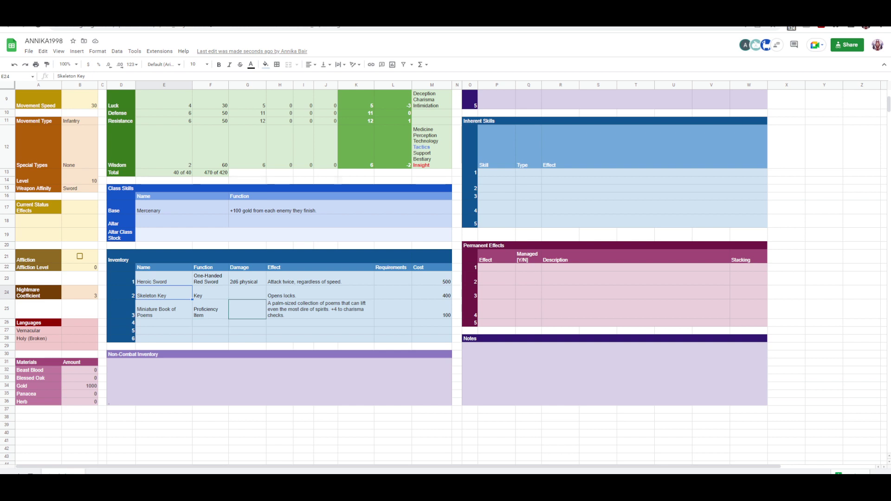
left_click(320, 310)
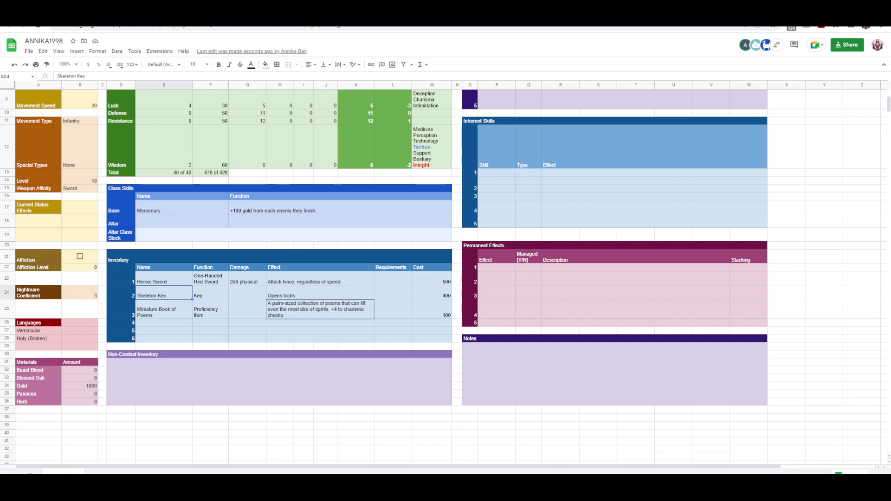
Step: Look over the mercenary's whole sheet, from the stats and proficiencies to the inventory, skills and permanent effects sections
left_click(786, 146)
scroll(445, 209, "down", 2)
scroll(445, 209, "up", 4)
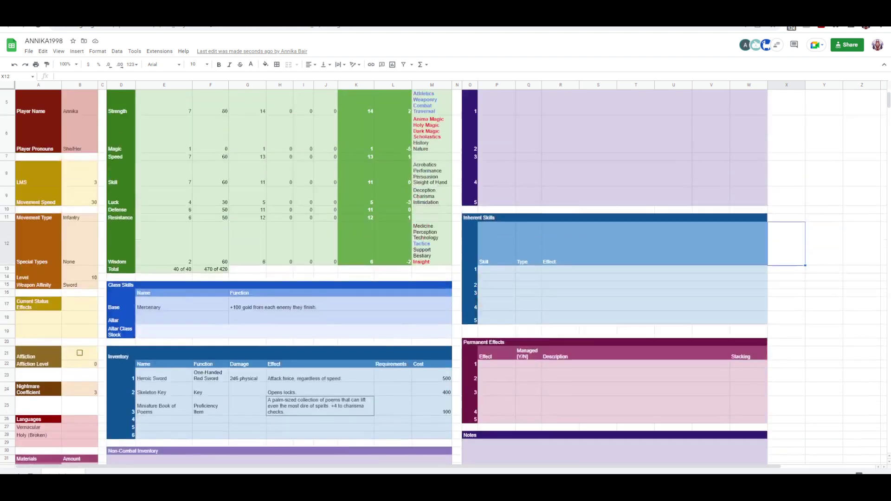
scroll(446, 278, "down", 4)
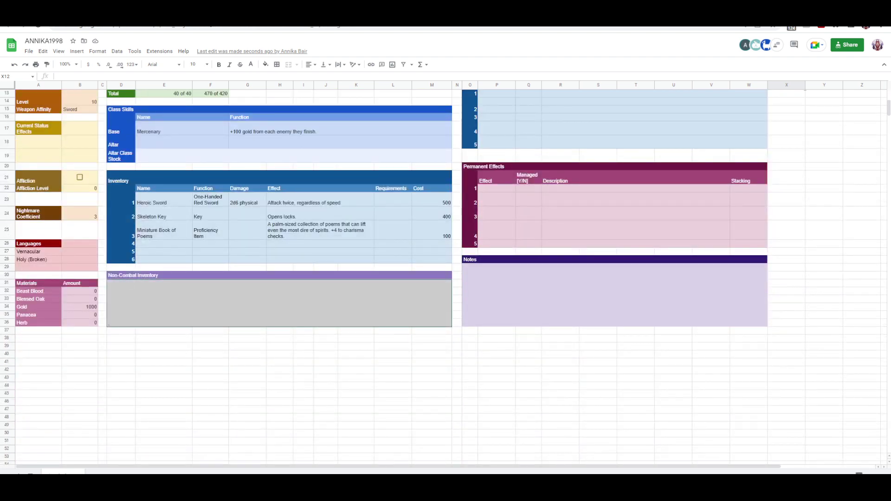
scroll(446, 278, "up", 5)
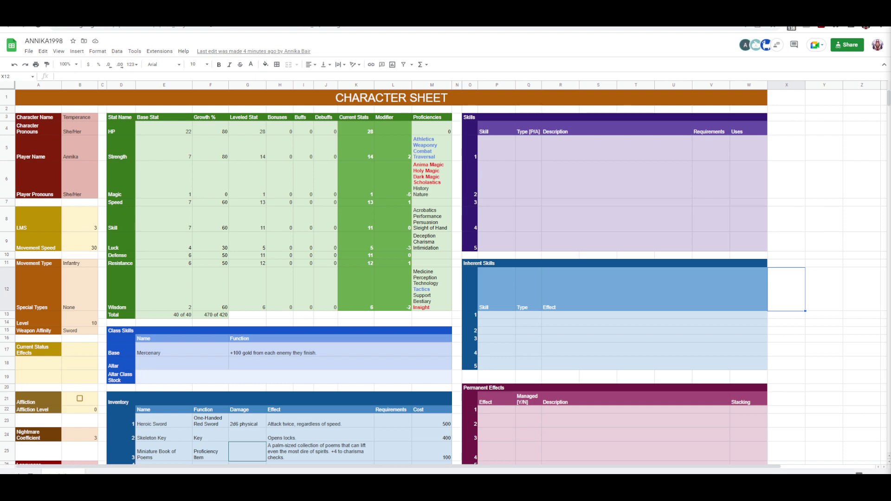
scroll(445, 278, "down", 4)
scroll(446, 279, "up", 3)
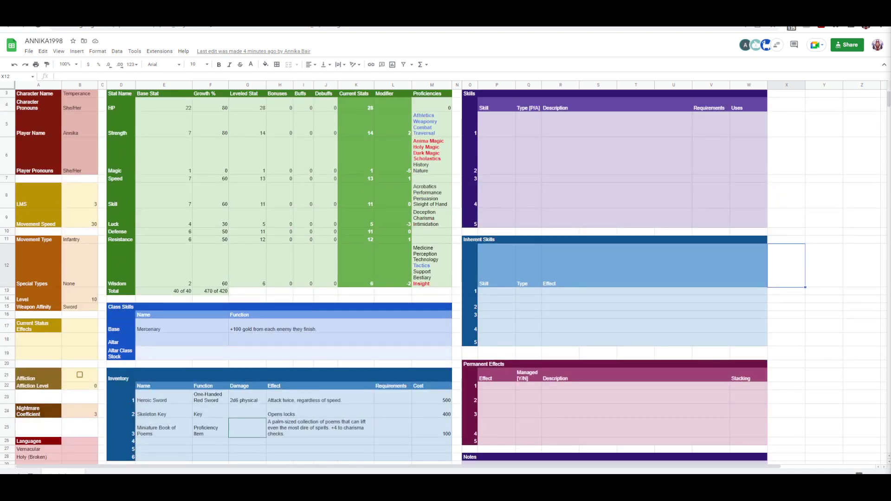
left_click_drag(825, 195, 470, 414)
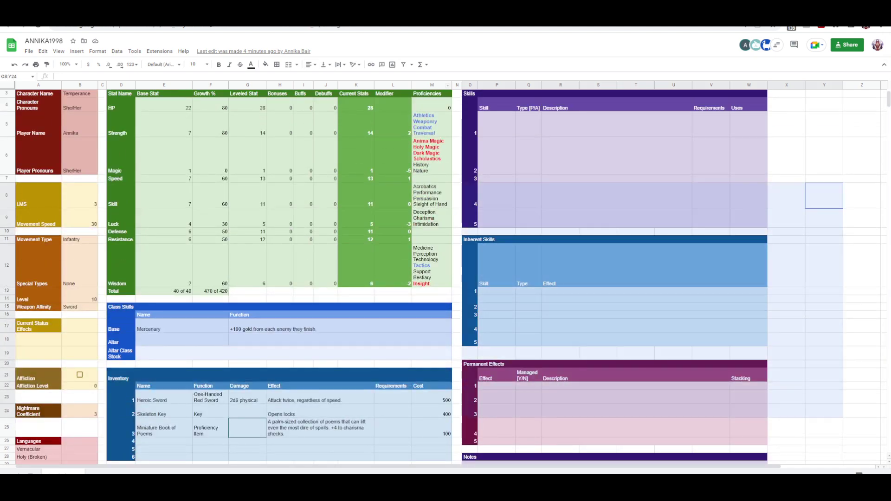
left_click(824, 155)
scroll(446, 278, "down", 3)
left_click_drag(786, 202, 121, 382)
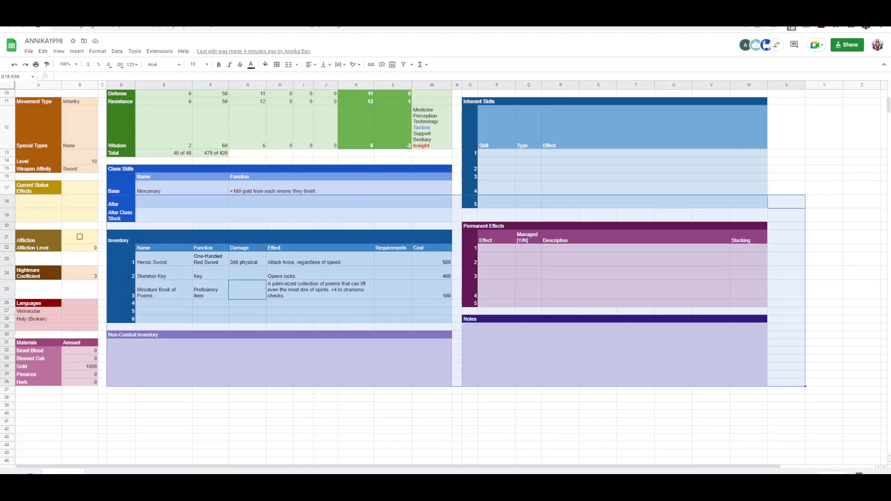
left_click(862, 226)
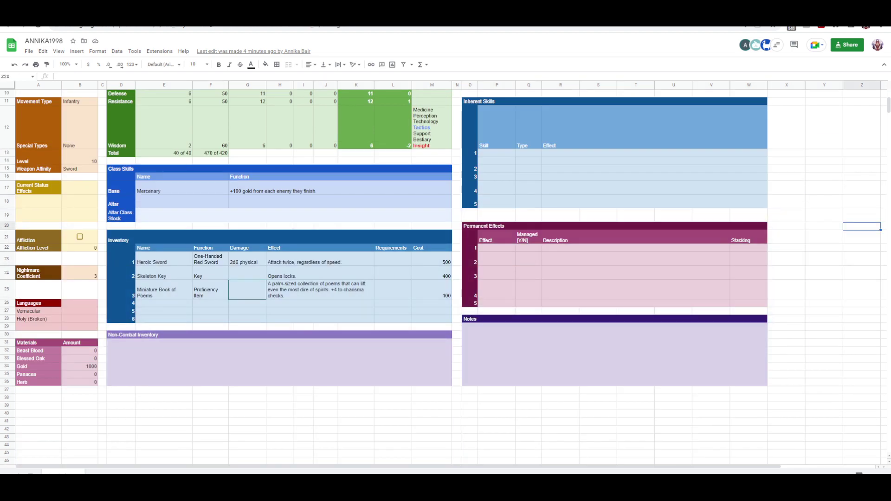
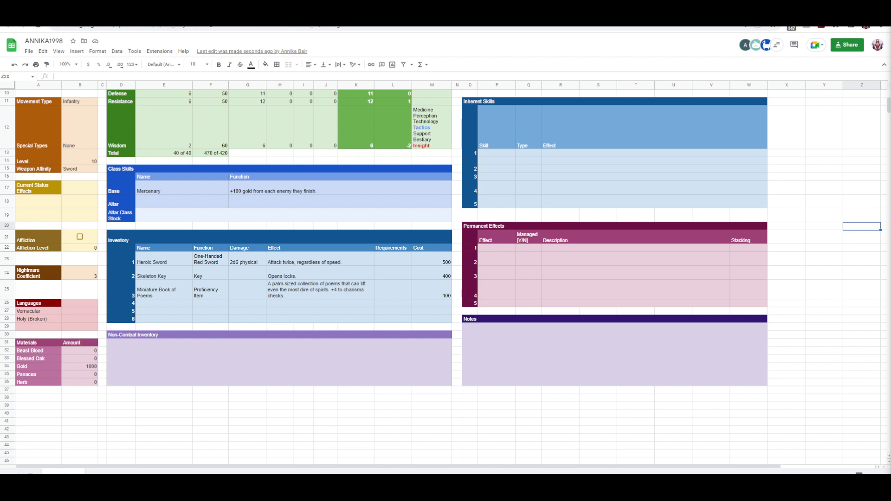
Step: Check the mercenary's Skills entries against the stat bonuses, including the Skill stat's bonus
left_click(786, 190)
scroll(786, 191, "up", 5)
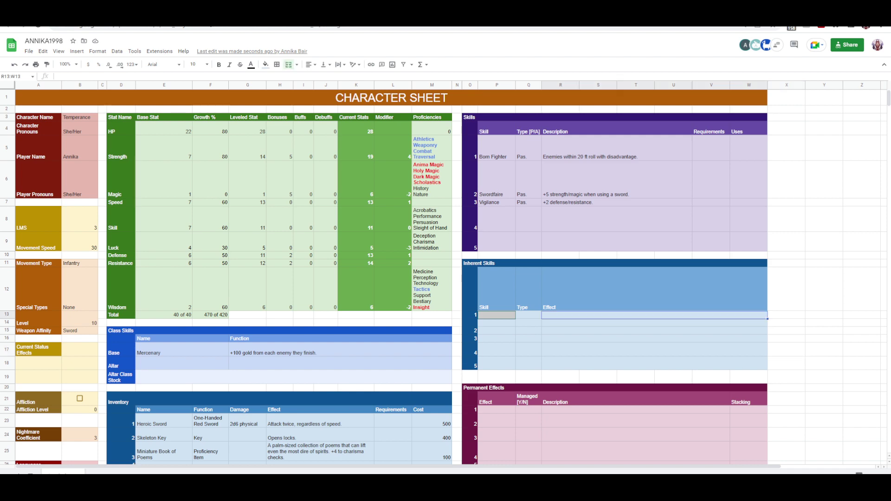
left_click(862, 256)
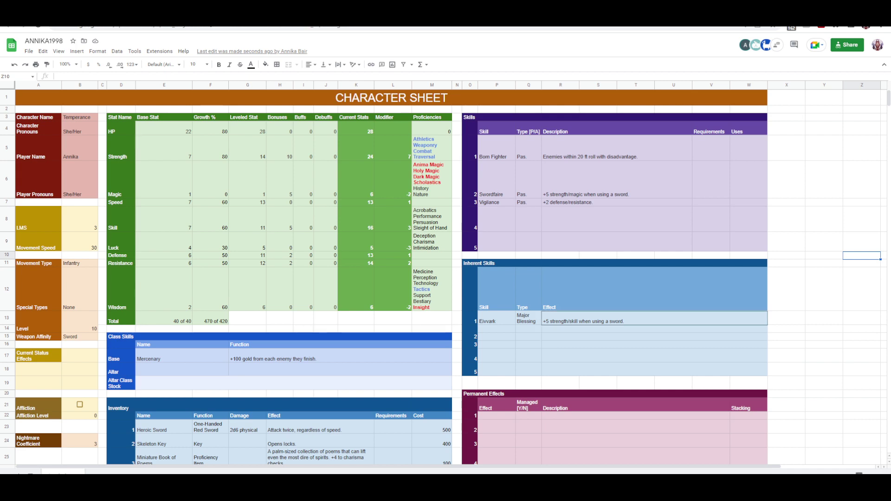
left_click(280, 219)
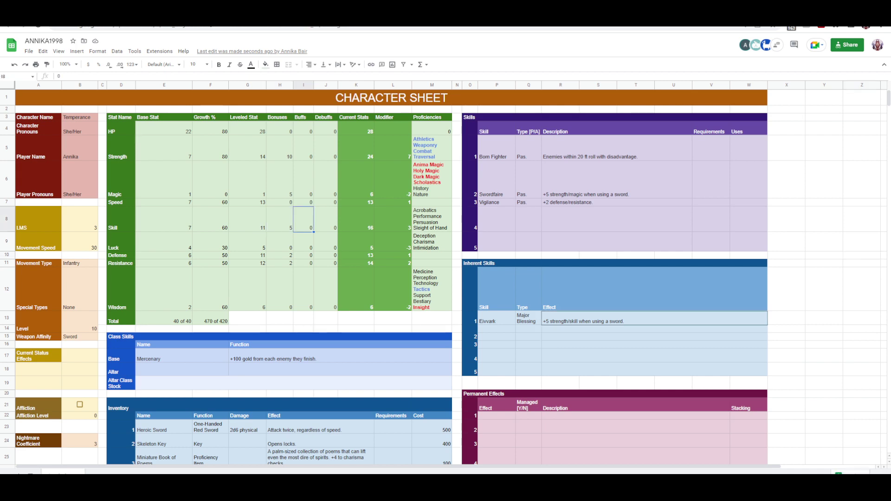
left_click(787, 202)
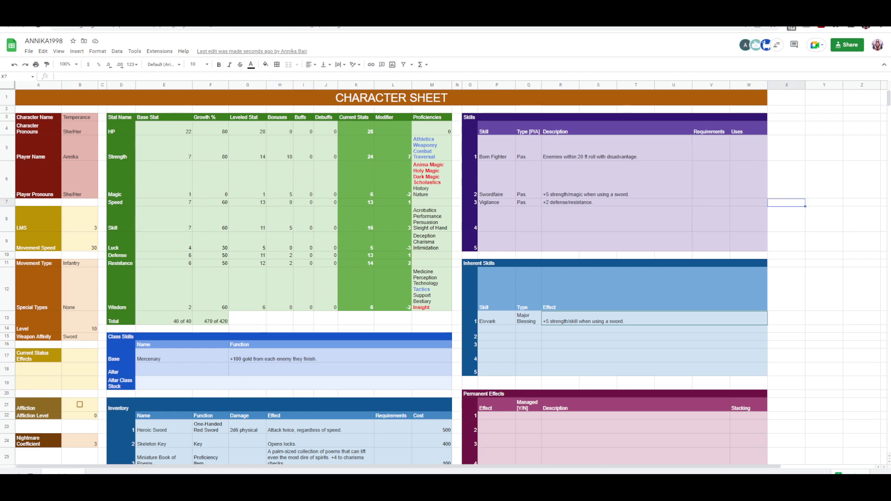
Step: Examine the Inherent Skills table, including the Eivvark blessing's effect and the empty rows beneath it
left_click_drag(496, 328, 749, 329)
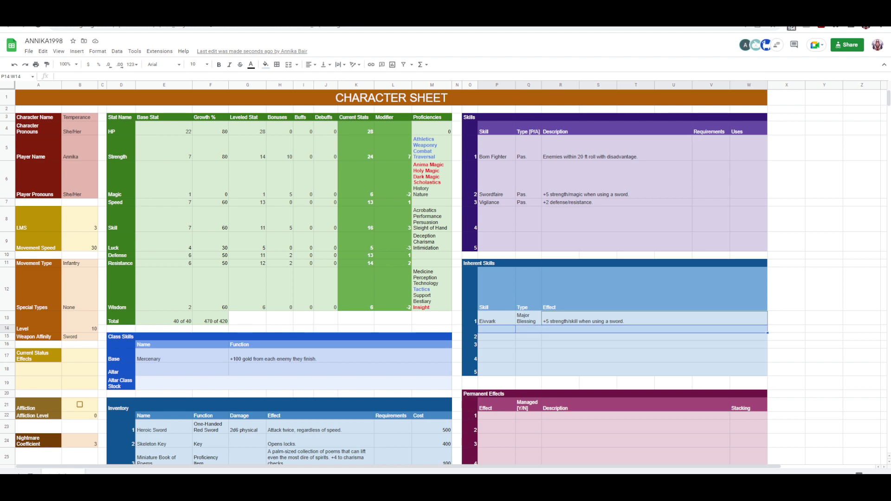
left_click(655, 329)
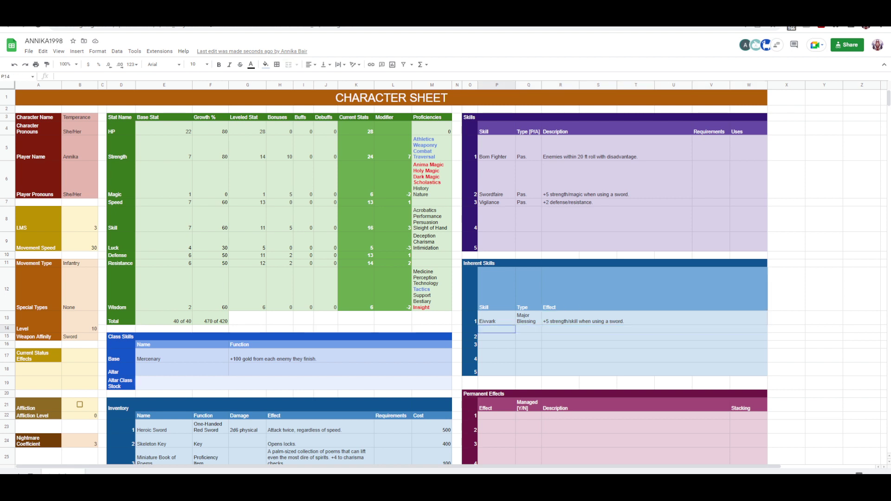
left_click(528, 329)
left_click(496, 329)
left_click(497, 336)
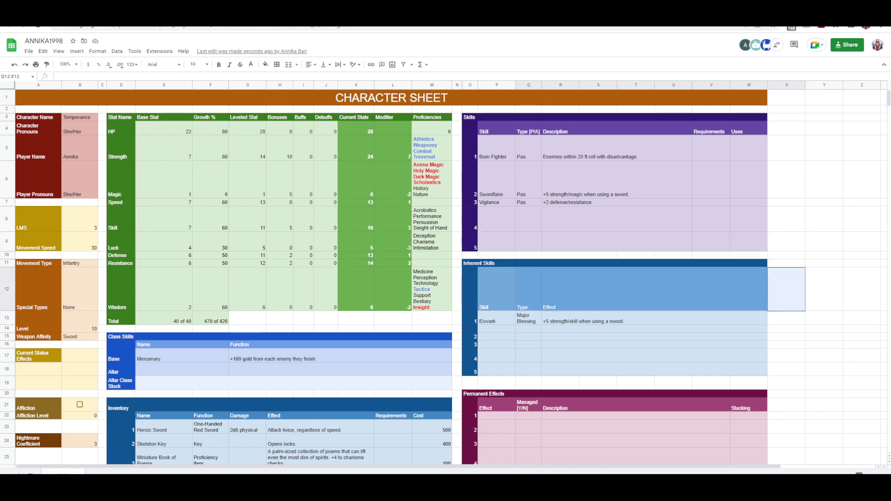
scroll(446, 279, "right", 2)
left_click(779, 318)
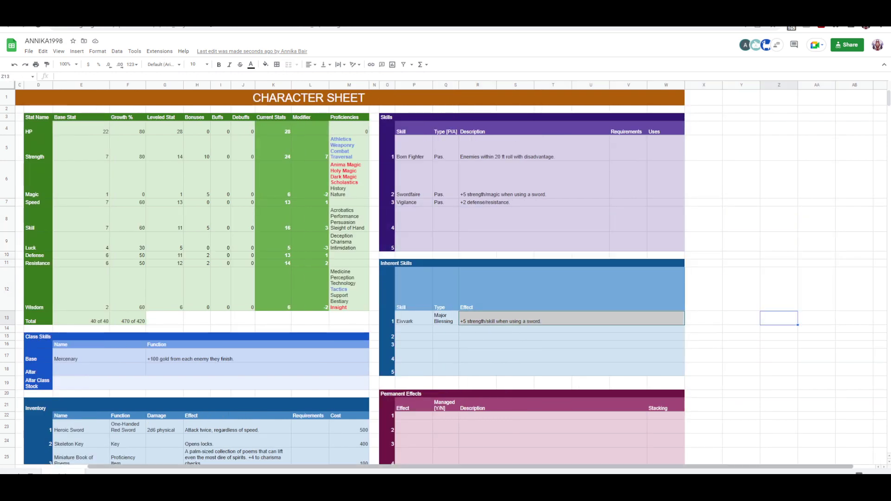
scroll(446, 279, "left", 2)
left_click(824, 255)
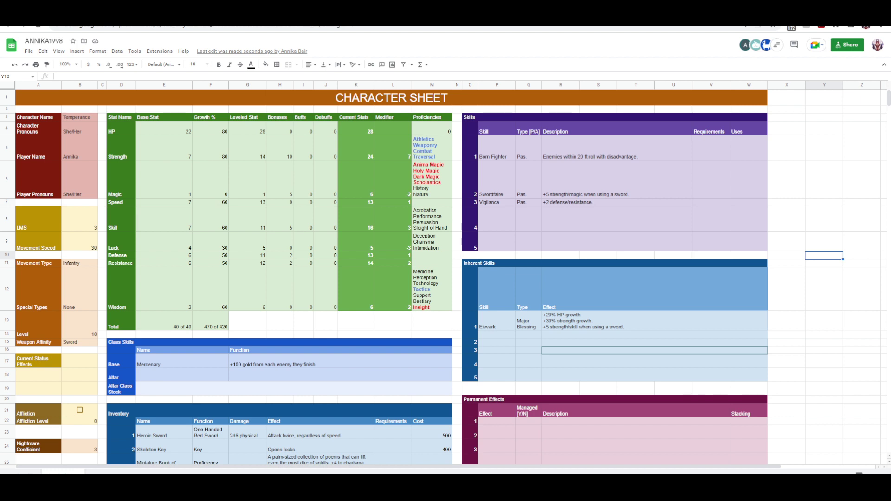
Step: Highlight the empty Inherent Skills rows beneath the Eivvark blessing, including their Type cells
left_click_drag(497, 322, 749, 321)
left_click_drag(497, 334, 748, 334)
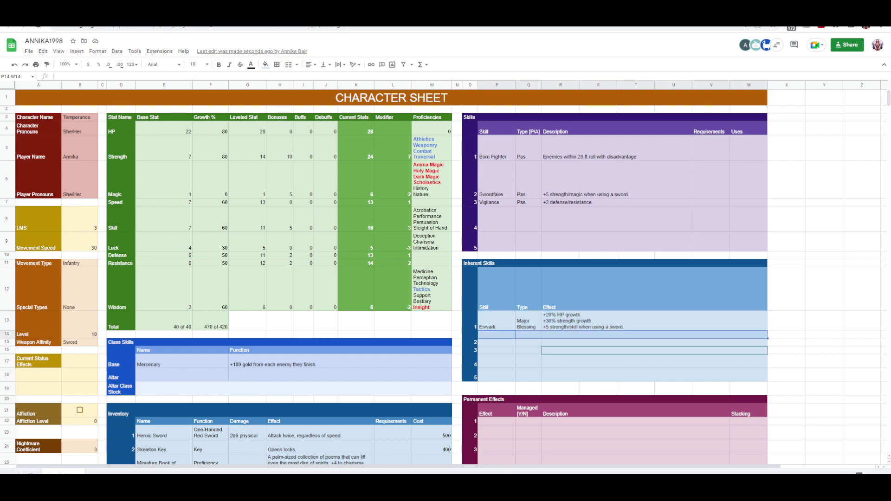
left_click_drag(528, 334, 529, 377)
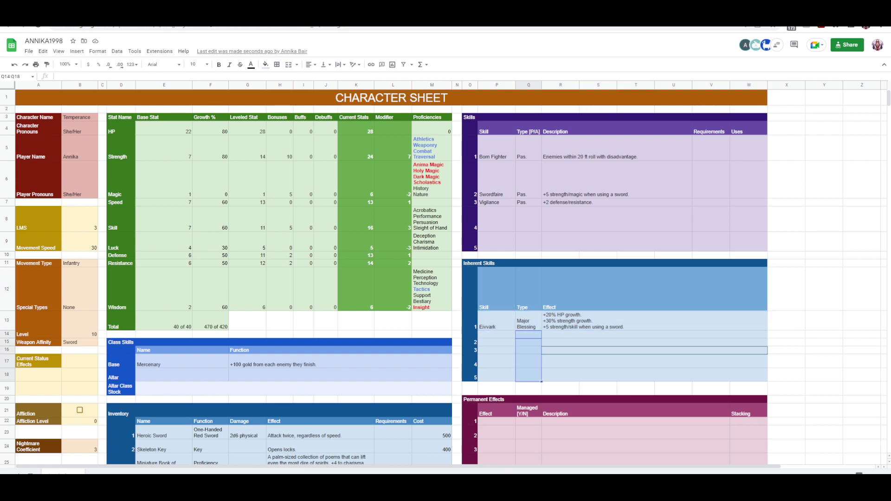
left_click(824, 263)
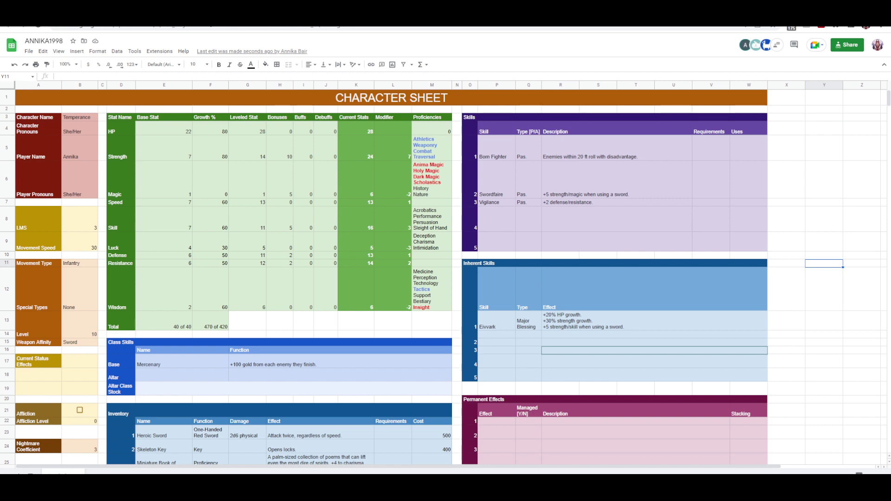
left_click(825, 148)
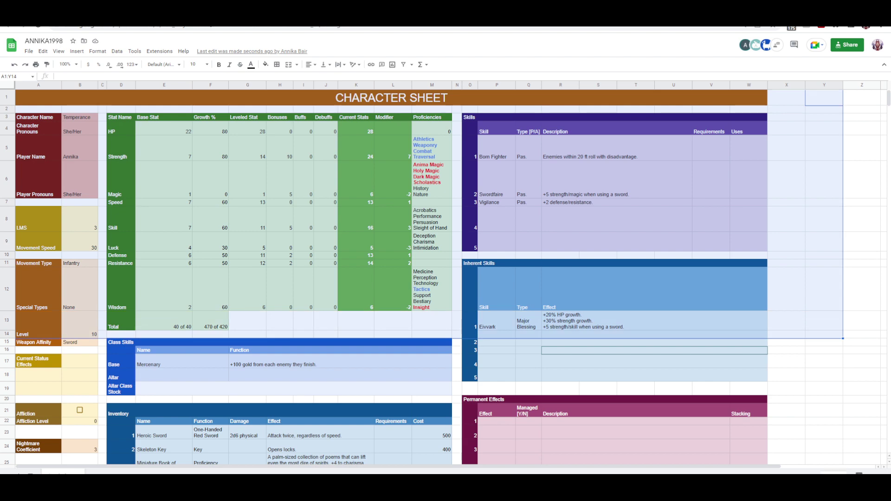
left_click(861, 179)
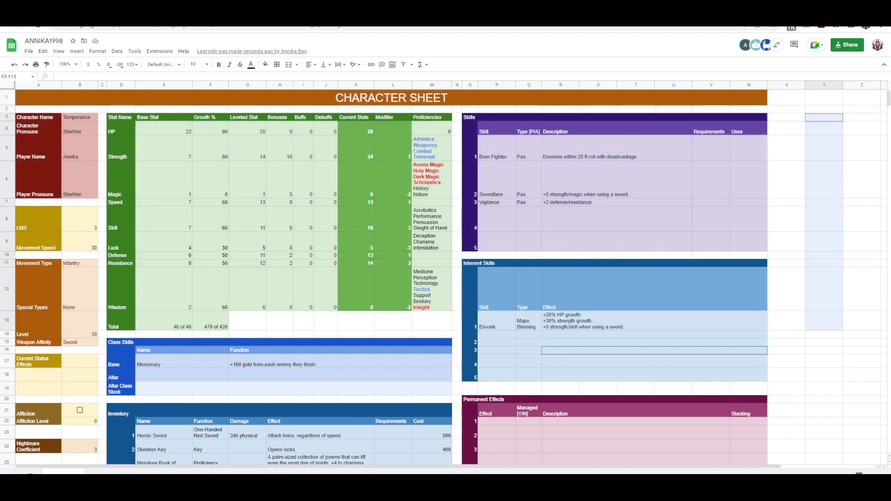
left_click(786, 321)
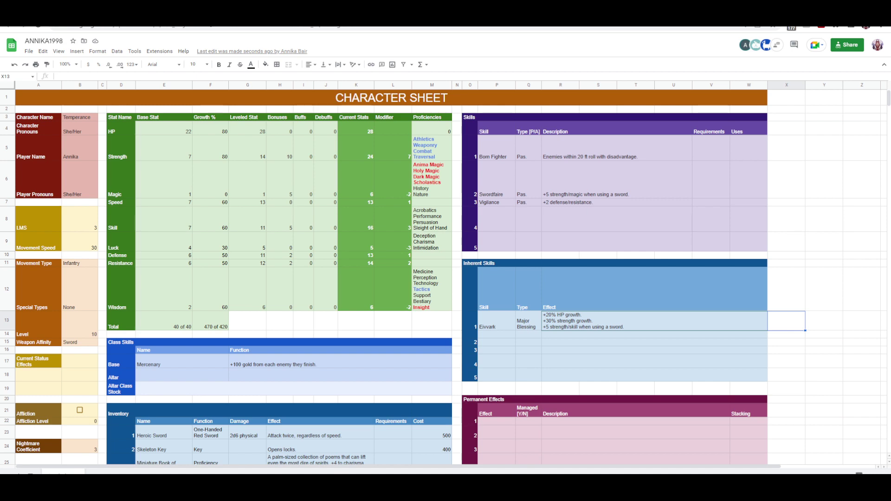
scroll(443, 277, "down", 5)
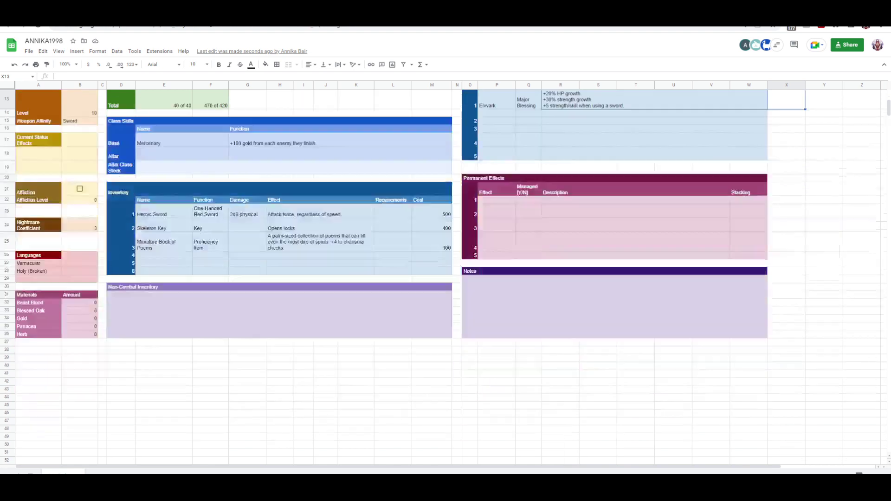
scroll(444, 277, "up", 5)
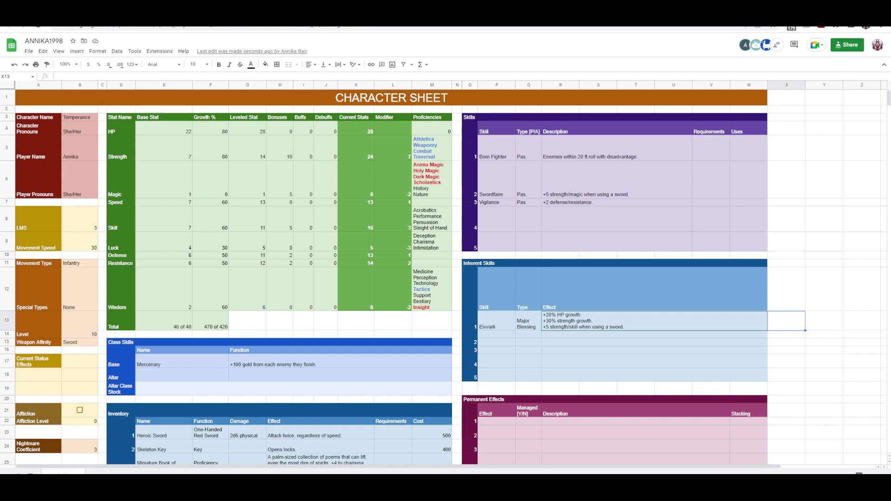
left_click(787, 148)
left_click(786, 109)
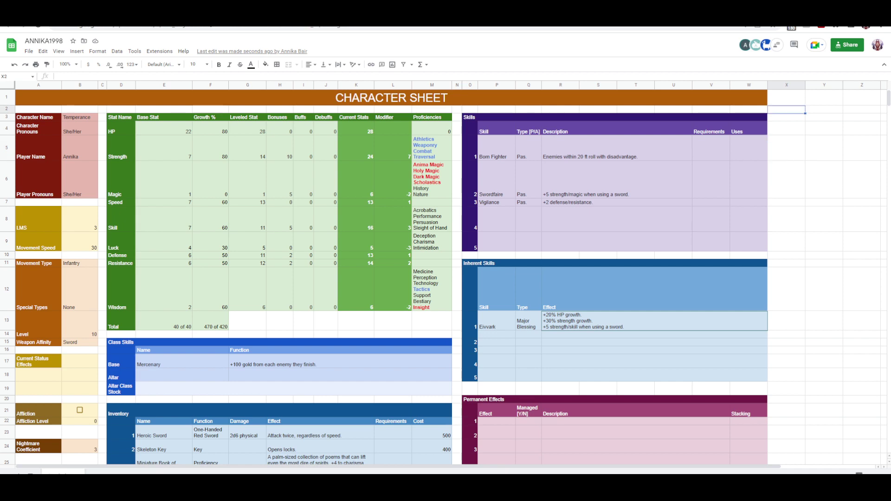
Step: Switch to the MALLOW character sheet and look over its stats, skills, inventory, languages, materials and notes
right_click(182, 5)
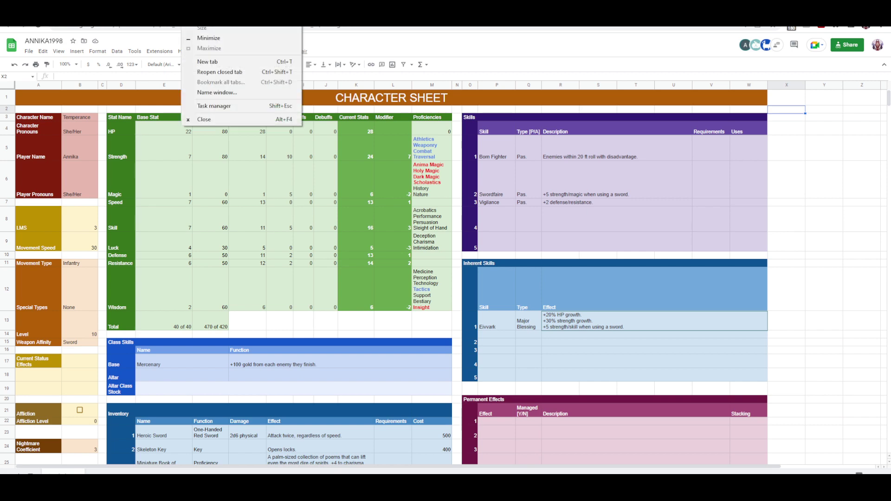
key("n")
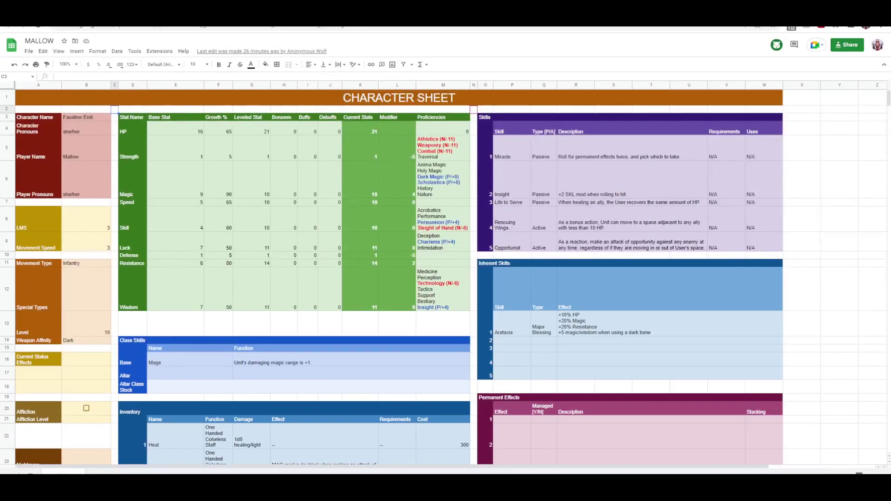
left_click(133, 117)
scroll(443, 278, "down", 3)
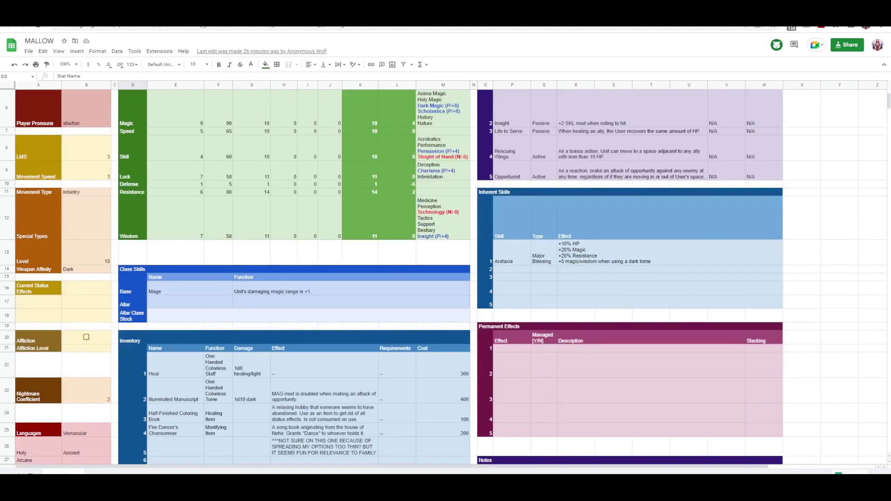
scroll(443, 277, "down", 2)
scroll(443, 277, "down", 1)
scroll(444, 277, "up", 3)
left_click(801, 171)
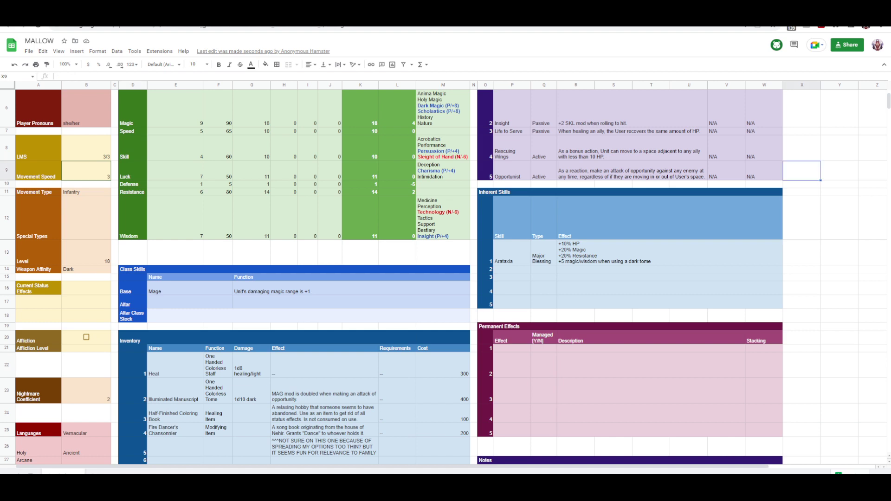
scroll(445, 278, "down", 2)
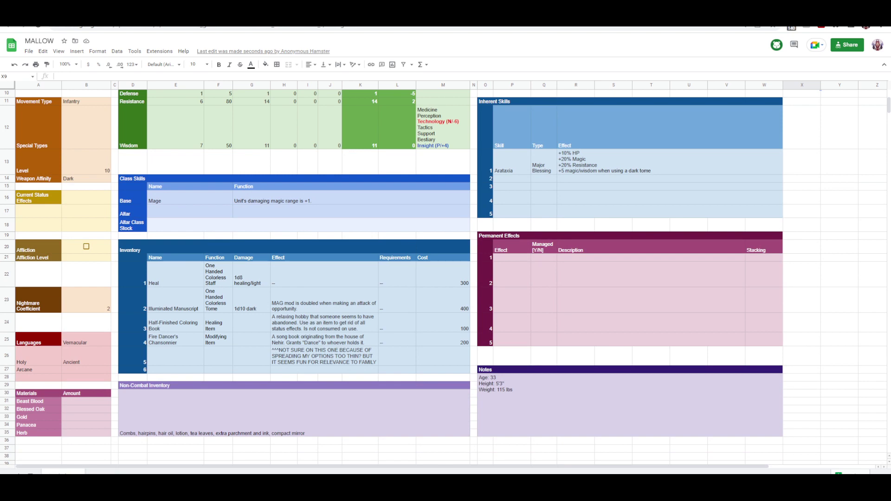
scroll(445, 263, "down", 1)
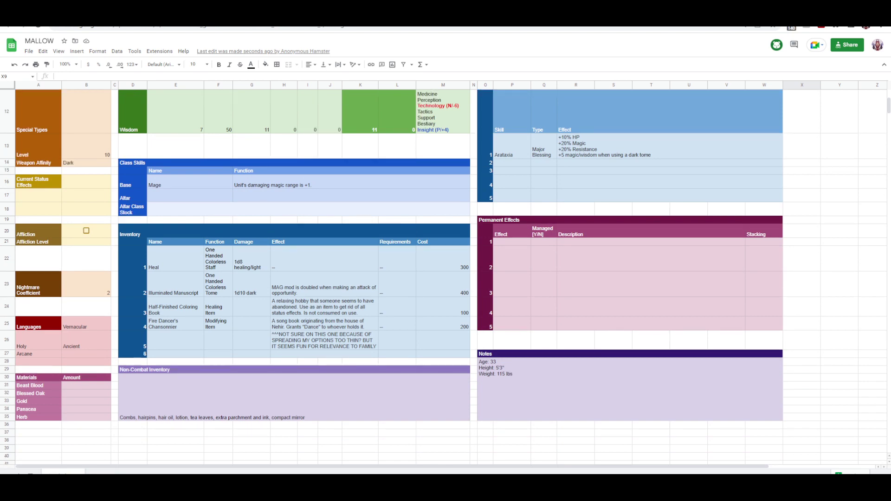
scroll(446, 278, "down", 2)
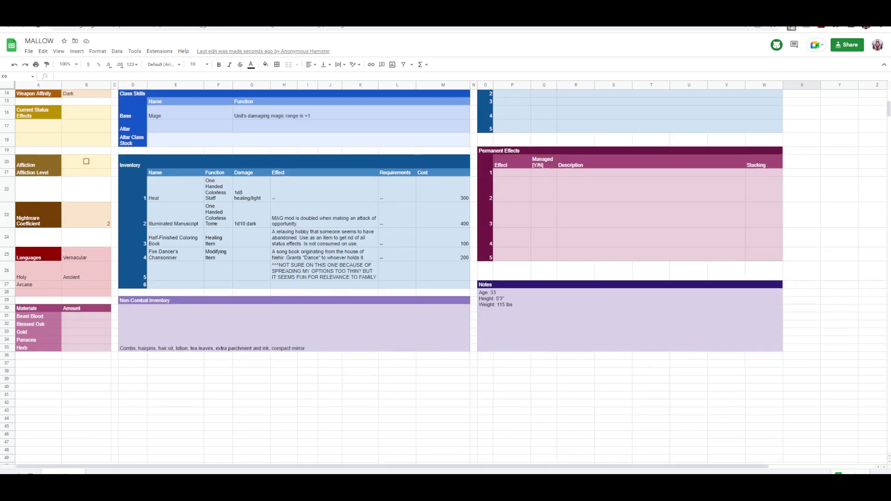
left_click(307, 403)
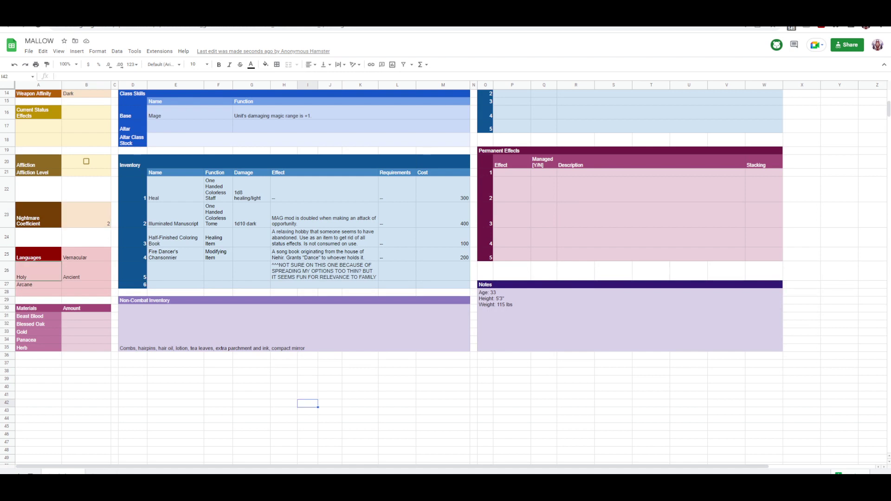
Step: Check the mage's Ancient language entry and the contents of the Non-Combat Inventory
left_click(86, 271)
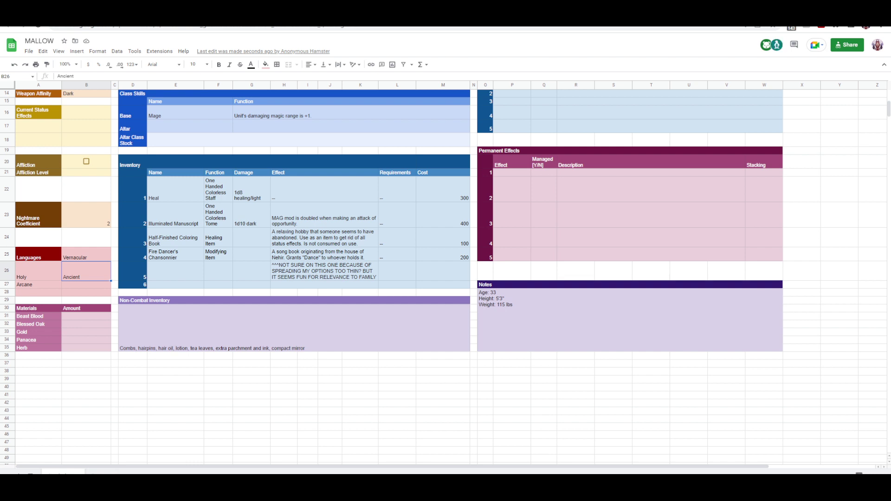
left_click(295, 327)
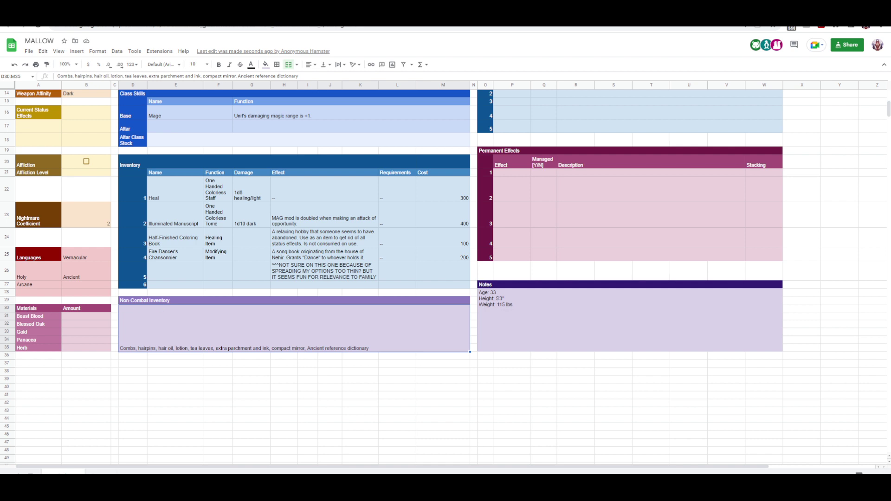
left_click(474, 292)
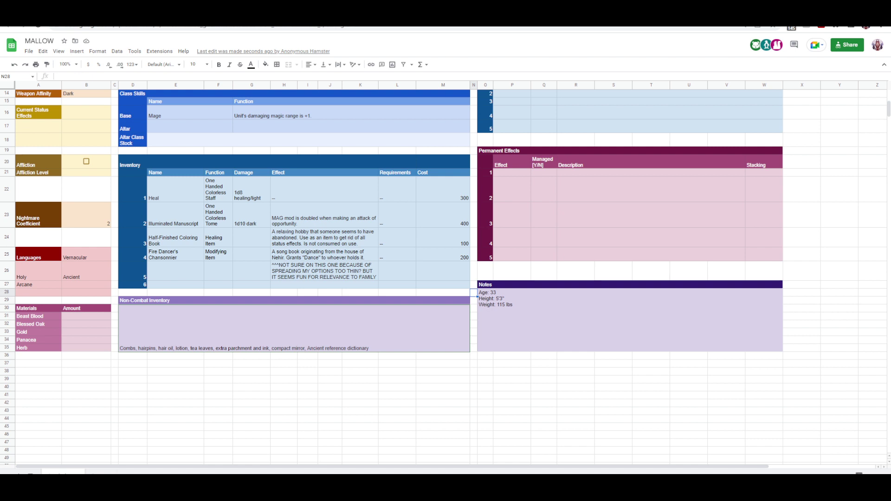
left_click(115, 237)
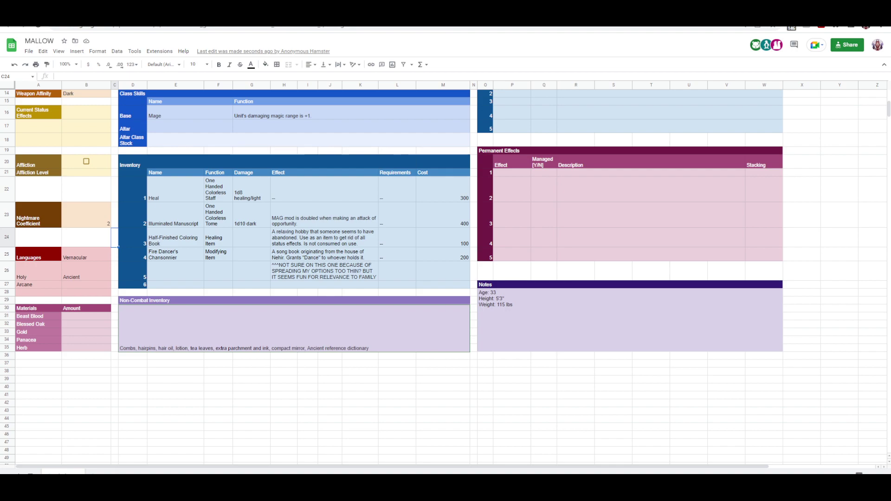
Step: Compare the mage's stats, skills and blessing with the inventory, Gold amount and notes further down the sheet
left_click(86, 332)
scroll(445, 279, "up", 5)
scroll(446, 278, "down", 5)
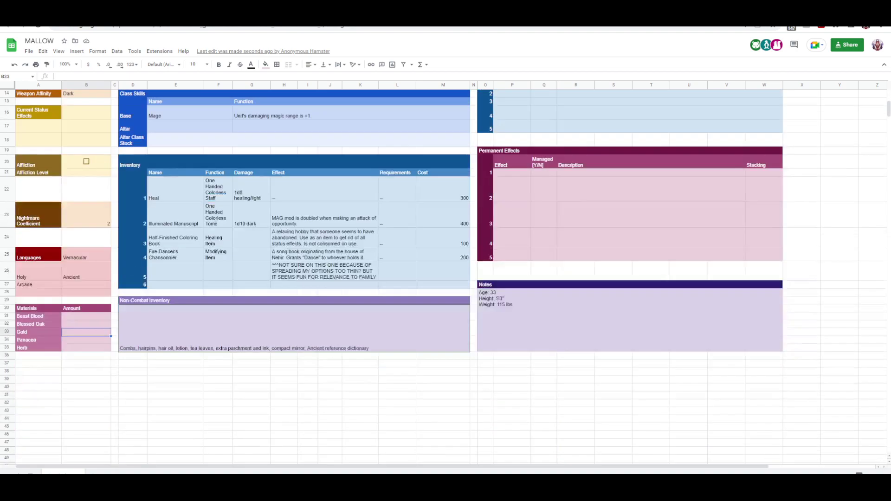
scroll(446, 278, "up", 5)
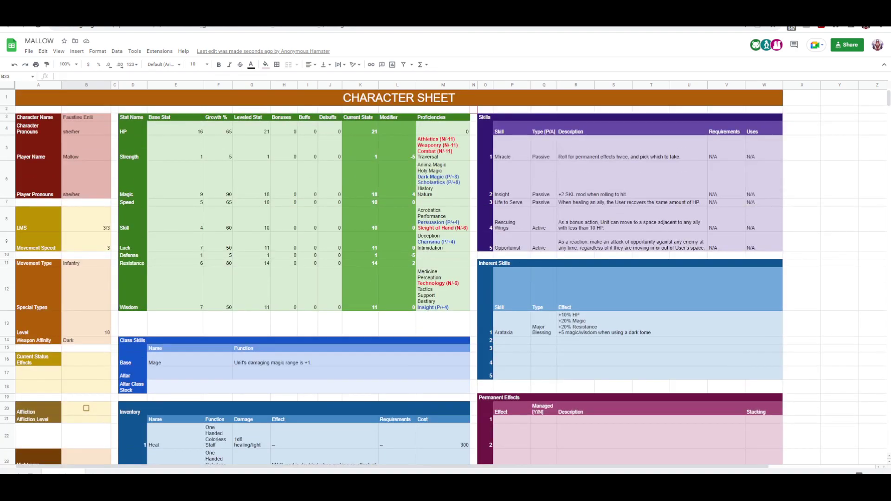
scroll(446, 278, "down", 10)
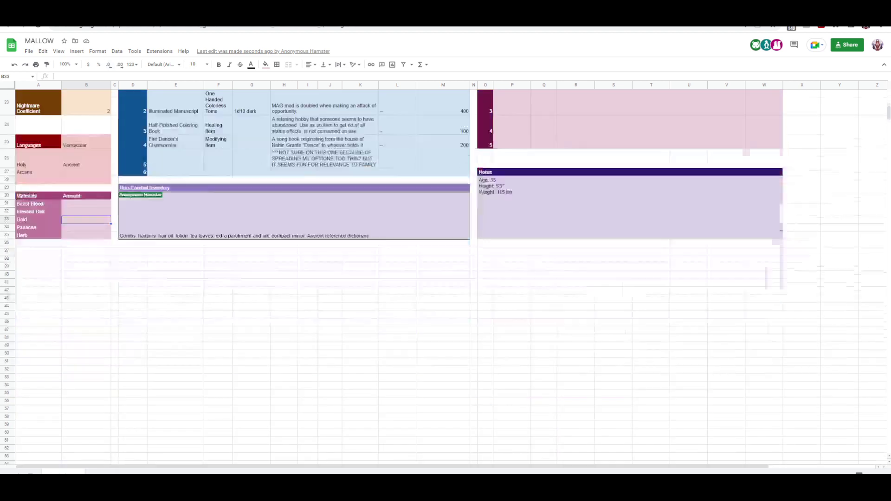
scroll(446, 278, "up", 10)
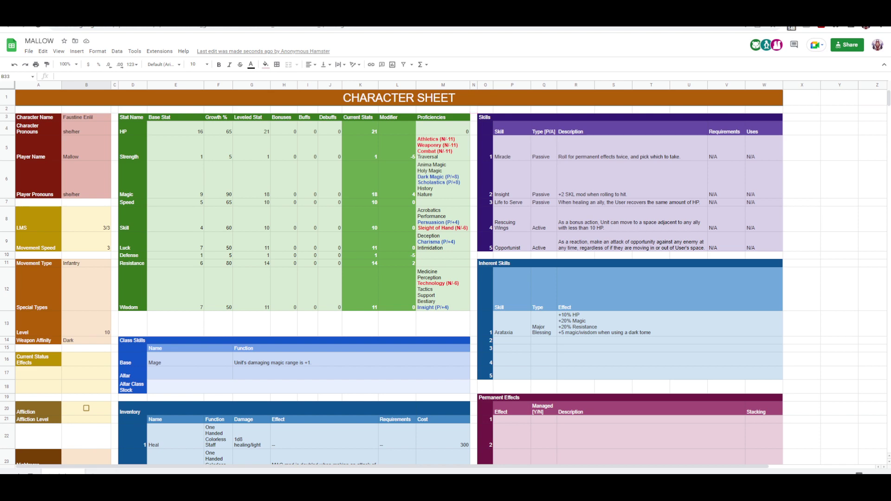
scroll(445, 278, "down", 5)
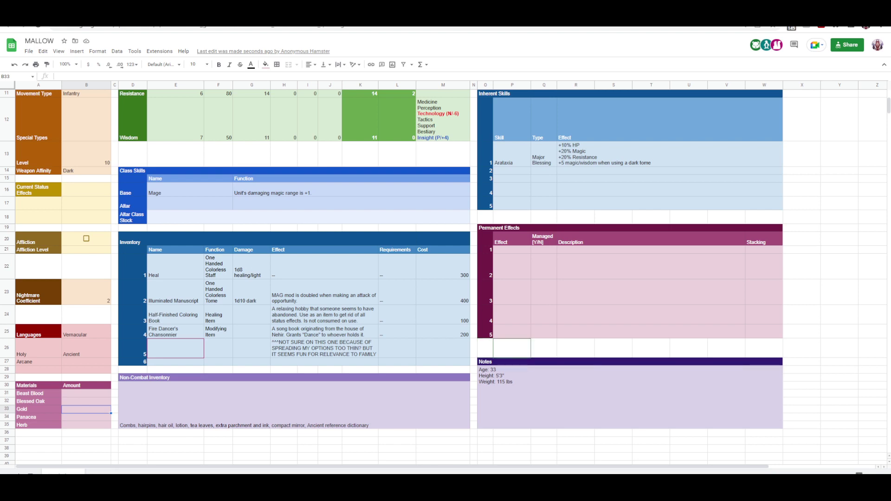
scroll(444, 278, "up", 5)
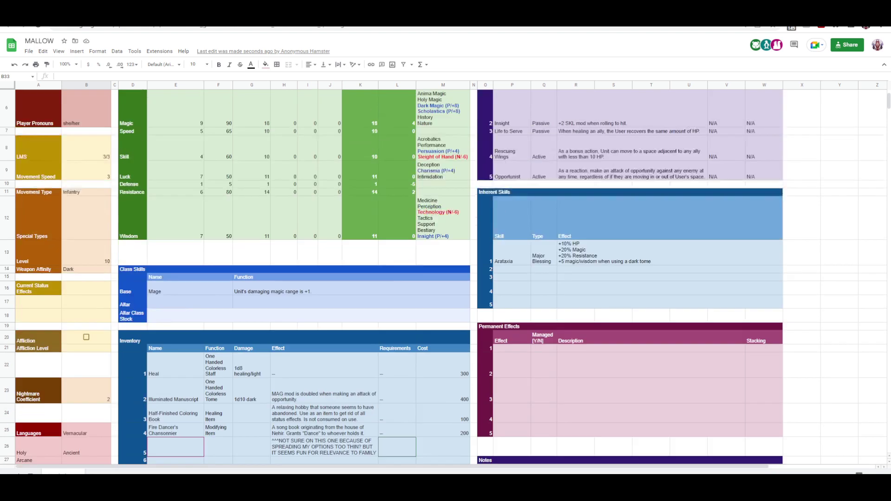
scroll(444, 278, "up", 2)
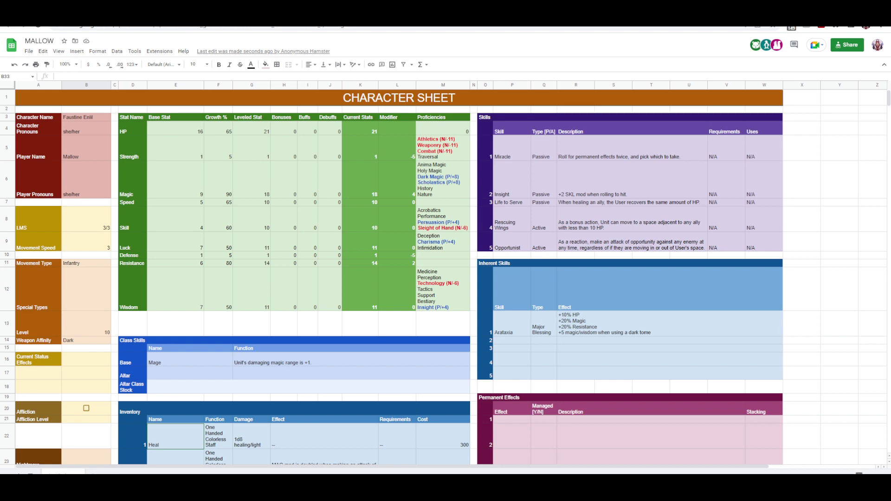
Step: Check the mage's Proficiencies cells for Strength, Magic and Skill
left_click(443, 148)
key("Return")
left_click(452, 149)
key("Return")
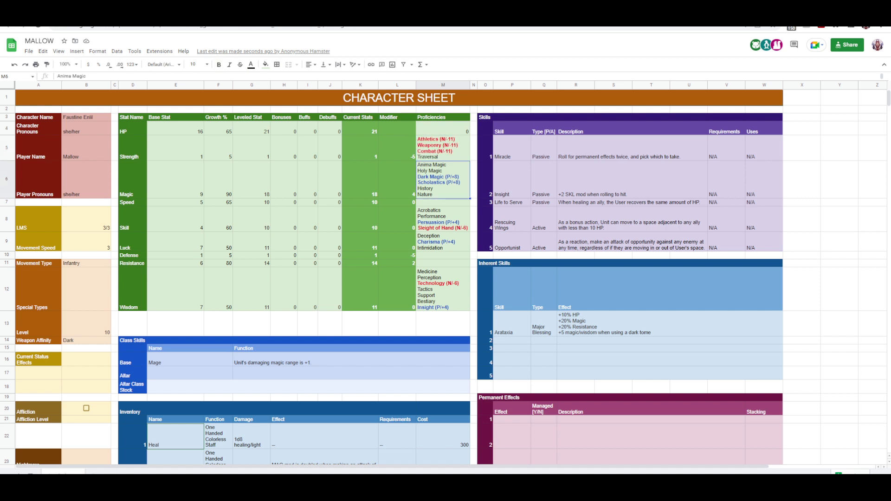
key("Return")
left_click(442, 219)
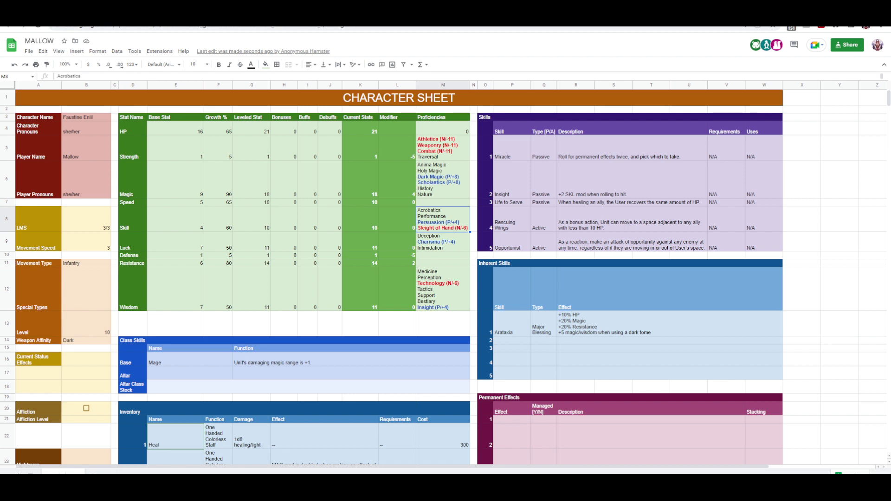
left_click(839, 180)
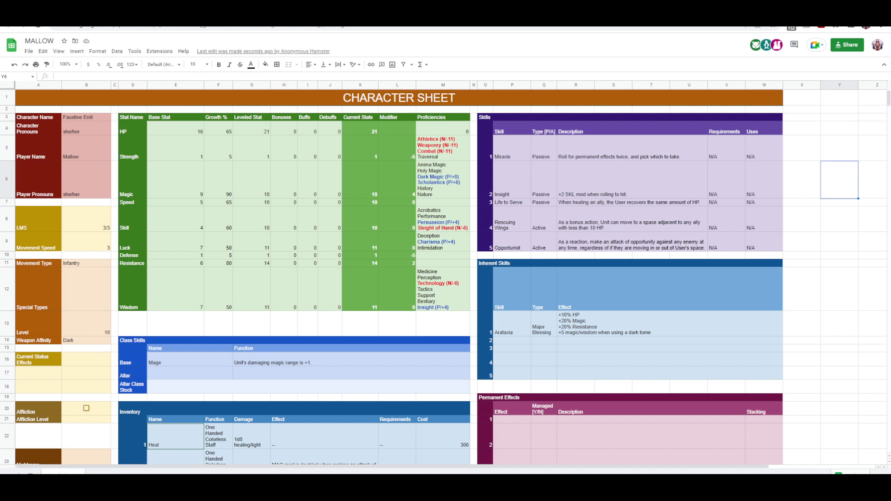
Step: Review the mage's inventory rows and Languages section once more, and return to the head of the sheet
scroll(445, 279, "down", 3)
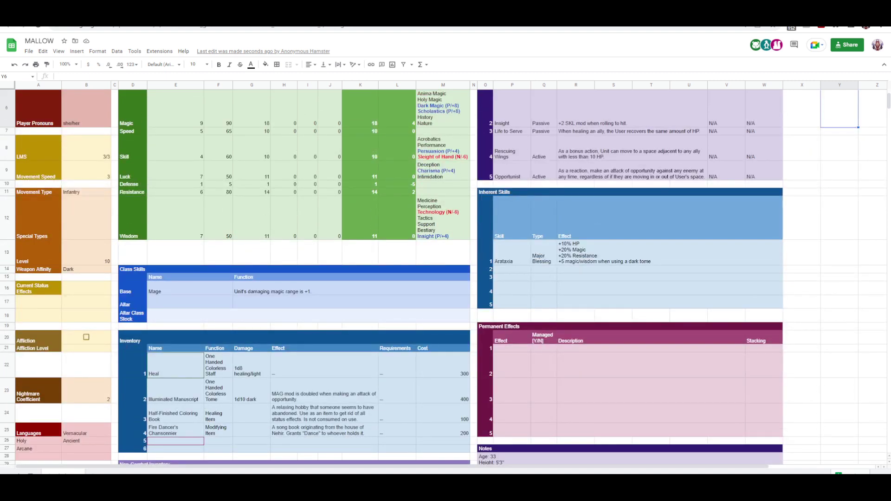
scroll(445, 278, "down", 6)
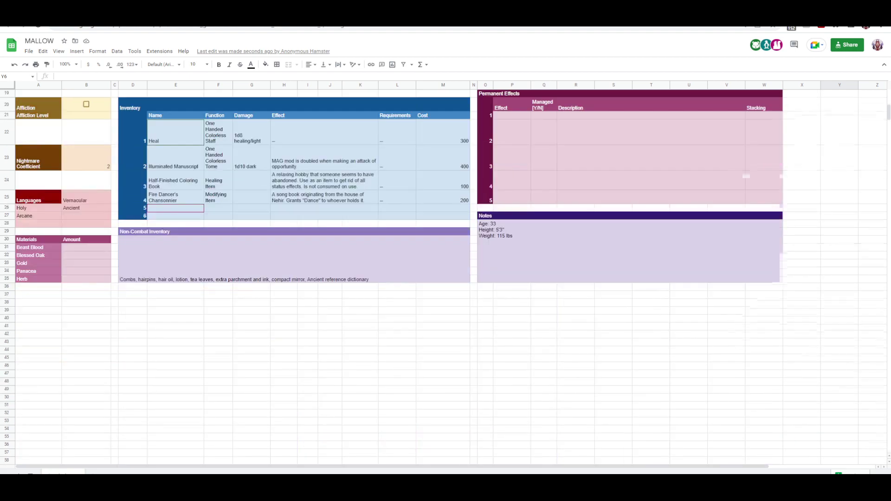
scroll(446, 279, "up", 6)
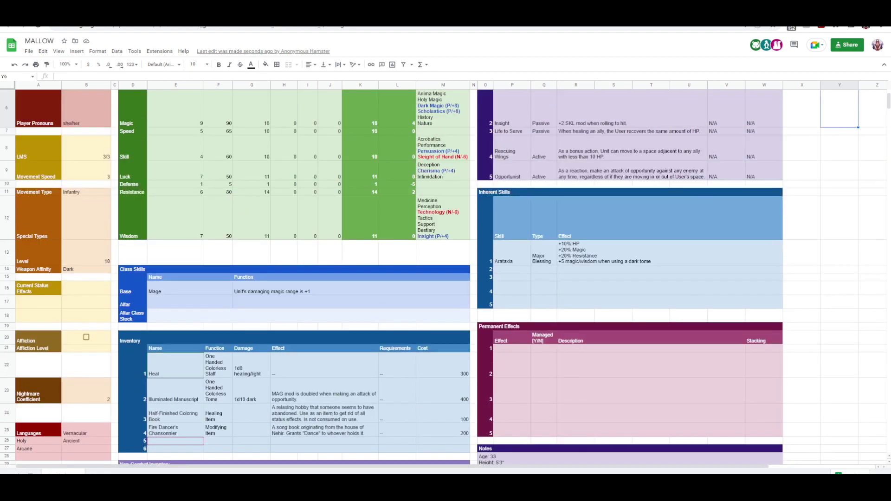
scroll(446, 278, "up", 3)
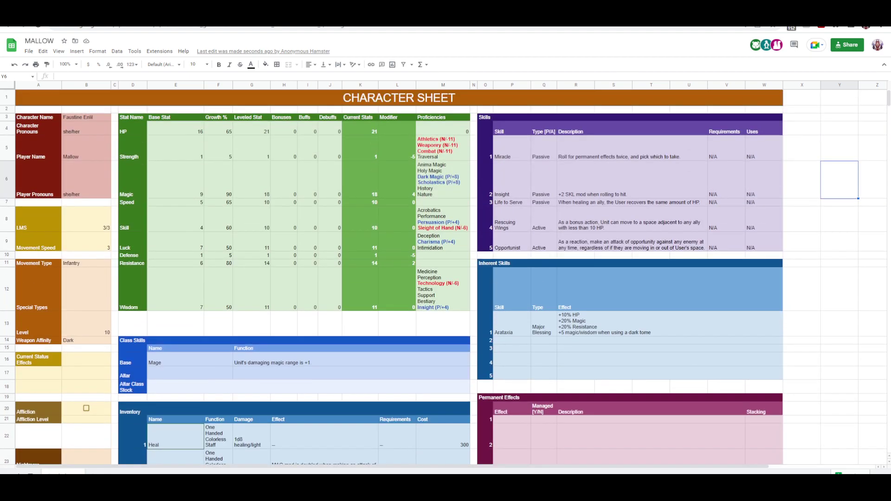
Step: Check the mage's stats, Skills and Arataxia blessing against the Inventory, Non-Combat Inventory and Notes sections once again
scroll(445, 278, "down", 6)
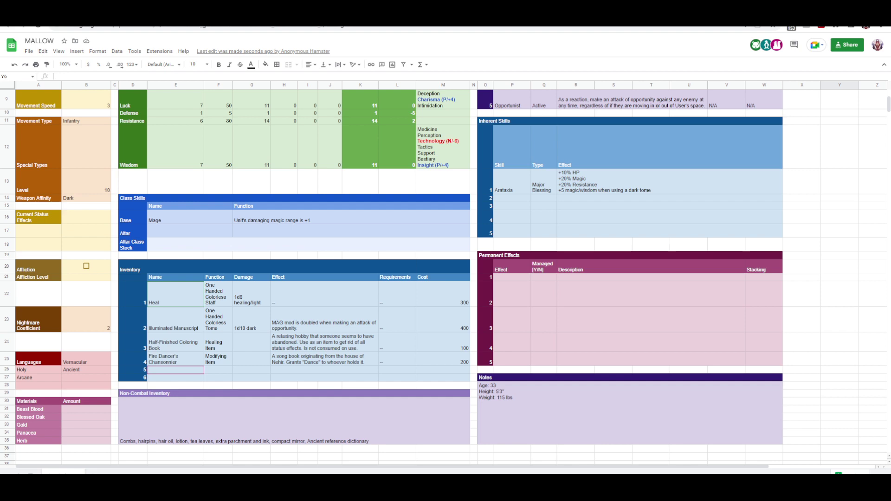
scroll(446, 279, "up", 5)
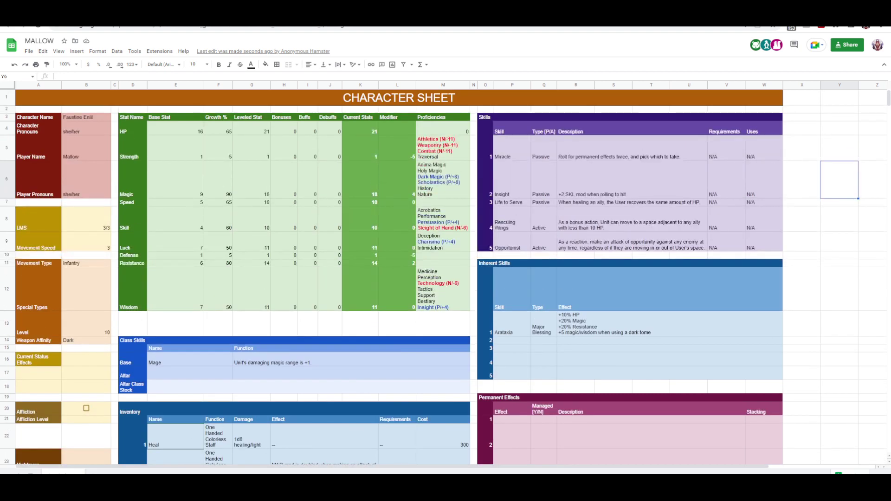
scroll(445, 278, "down", 5)
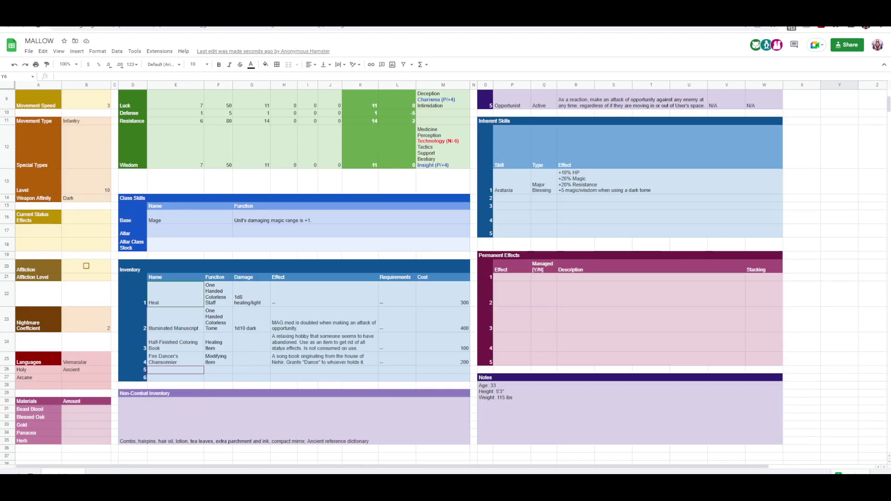
scroll(446, 278, "up", 5)
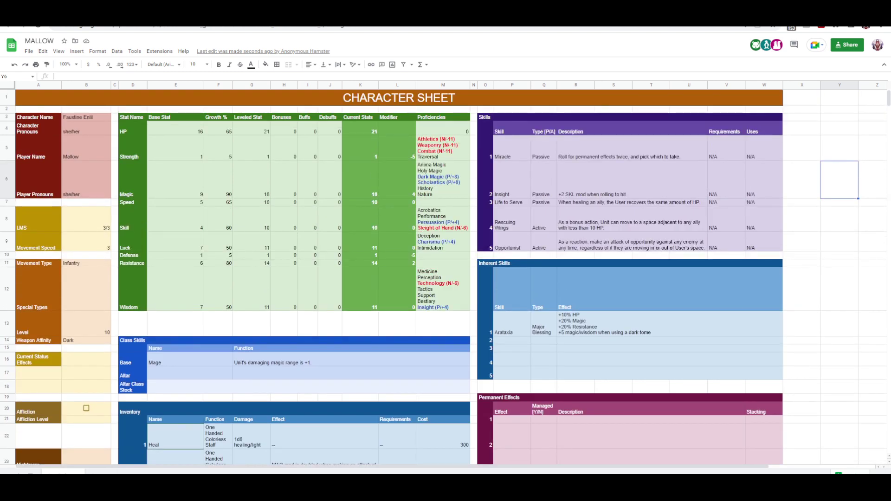
scroll(446, 279, "down", 5)
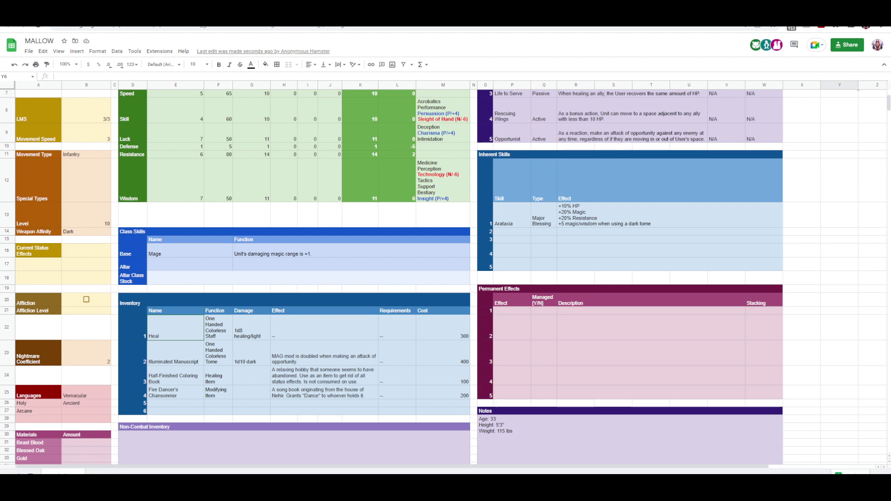
scroll(446, 278, "up", 5)
Step: Examine the Fire Dancer's Chansonnier row in the Inventory, then return to the Skills table
scroll(445, 278, "down", 6)
left_click(218, 359)
left_click(474, 359)
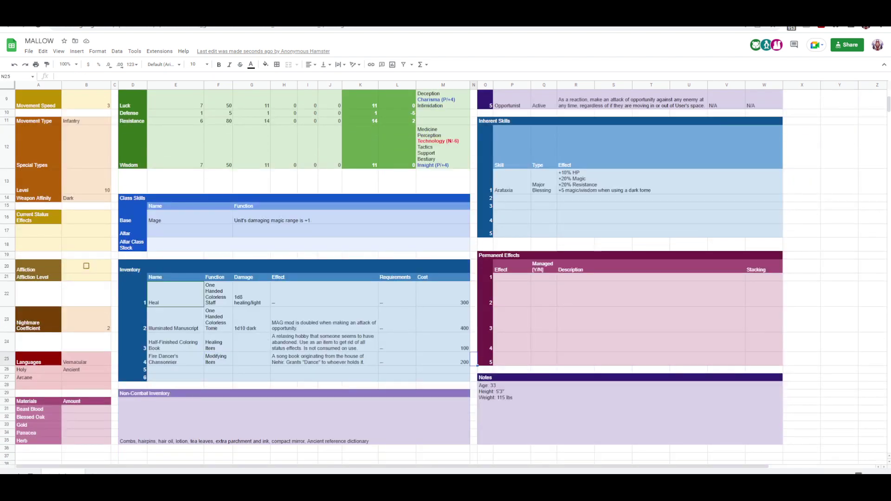
scroll(473, 359, "down", 3)
scroll(446, 279, "up", 5)
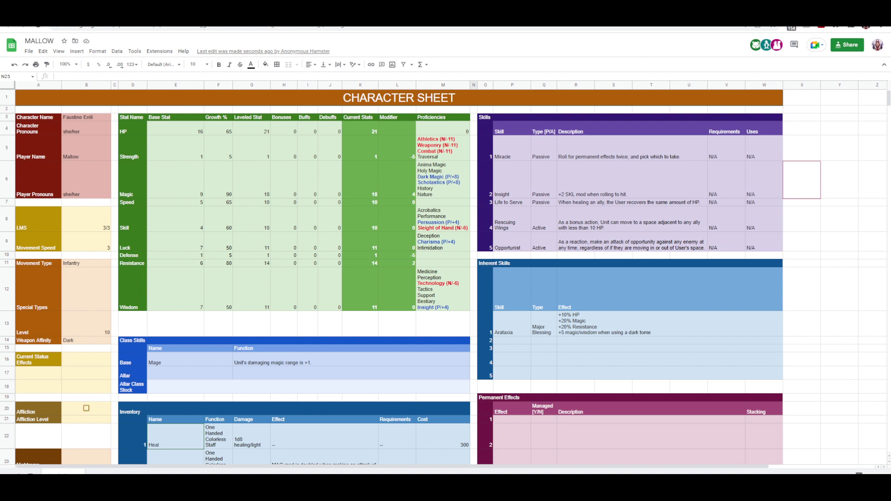
left_click(802, 180)
left_click(802, 219)
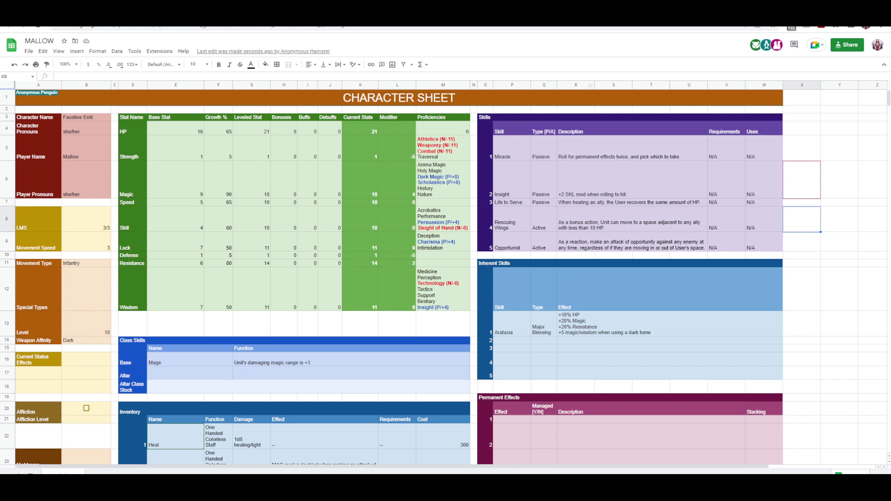
left_click(840, 219)
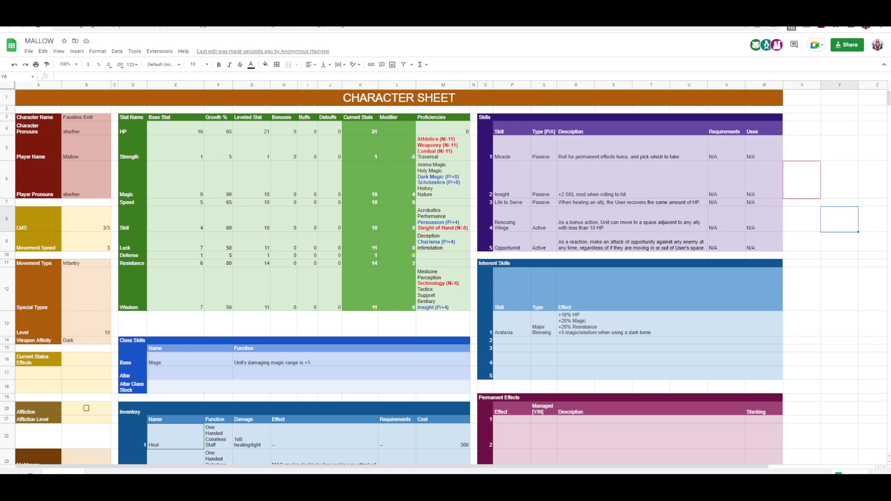
left_click(839, 203)
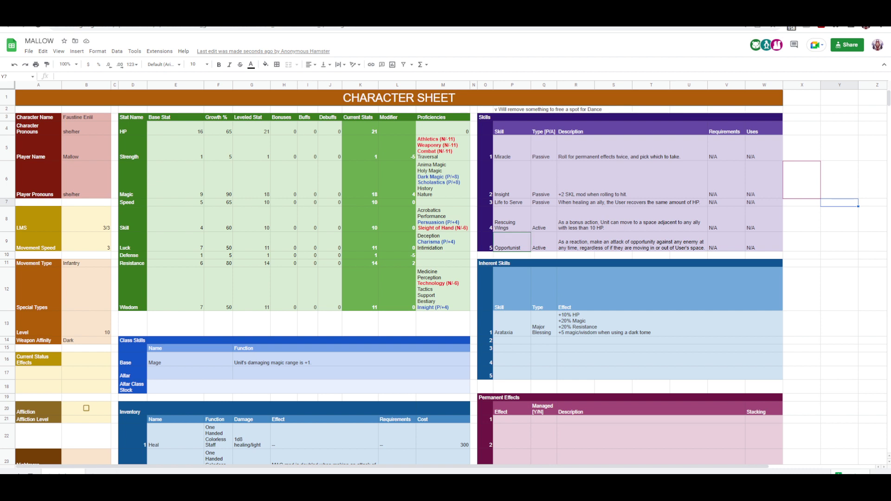
left_click(840, 289)
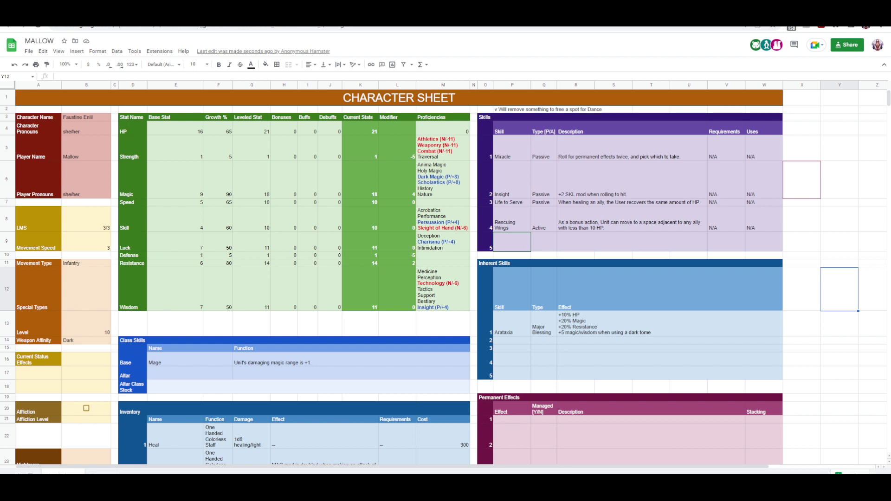
left_click(840, 180)
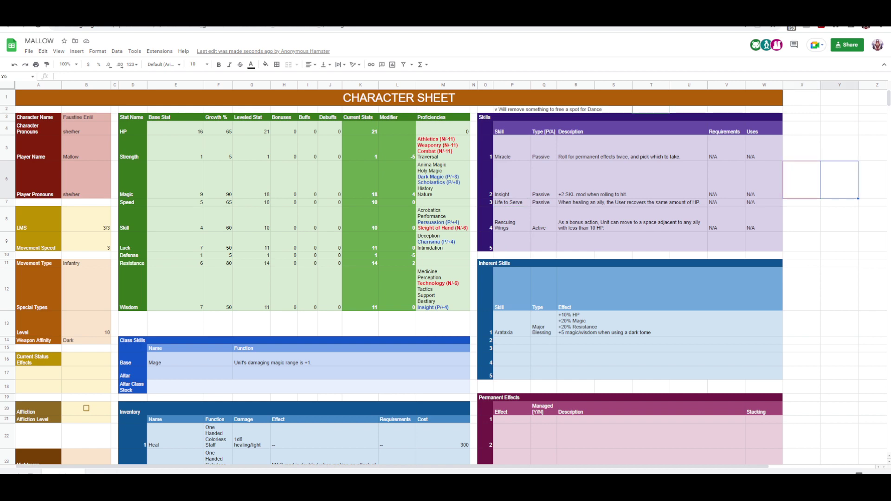
Step: Inspect the Arataxia entry and the empty second row of the Inherent Skills table, including its Effect cell
scroll(445, 279, "down", 5)
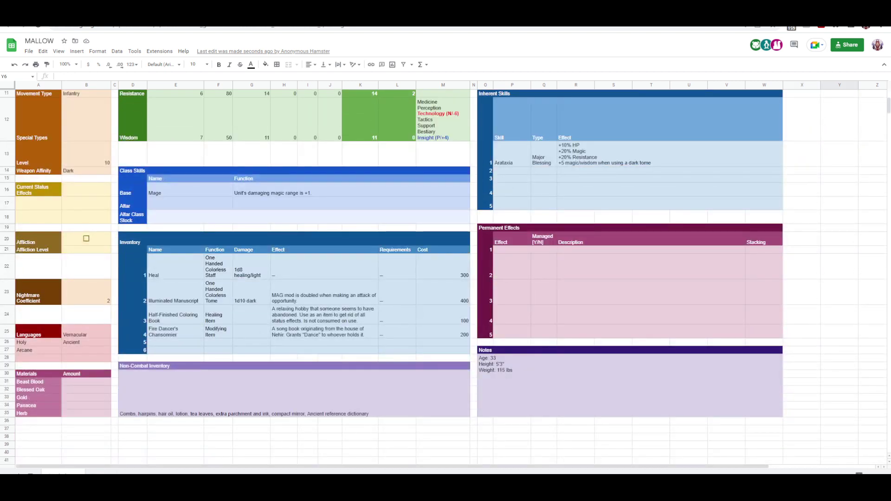
scroll(445, 278, "up", 1)
scroll(445, 279, "up", 1)
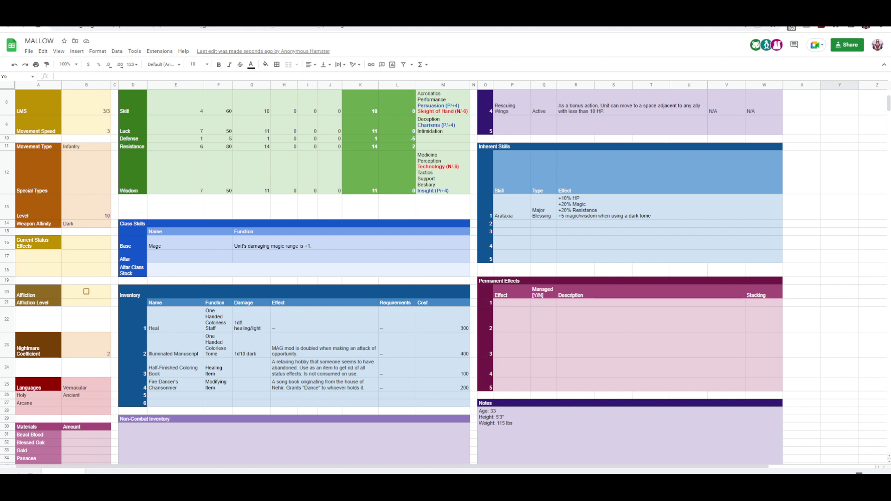
left_click_drag(511, 209, 766, 209)
left_click_drag(510, 224, 766, 224)
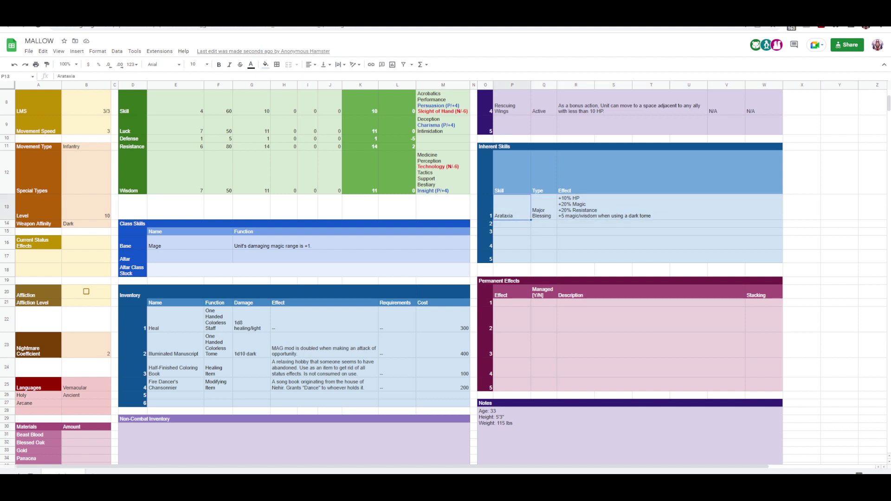
left_click(511, 207)
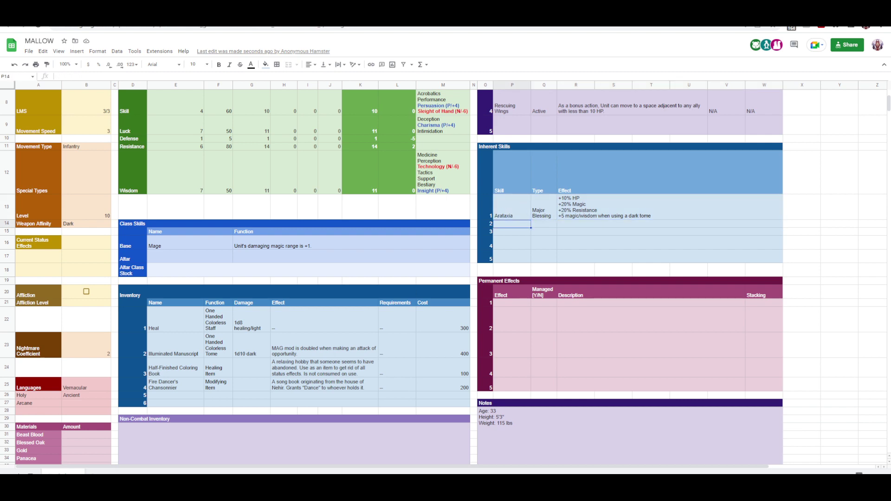
left_click_drag(576, 224, 764, 224)
scroll(399, 279, "up", 3)
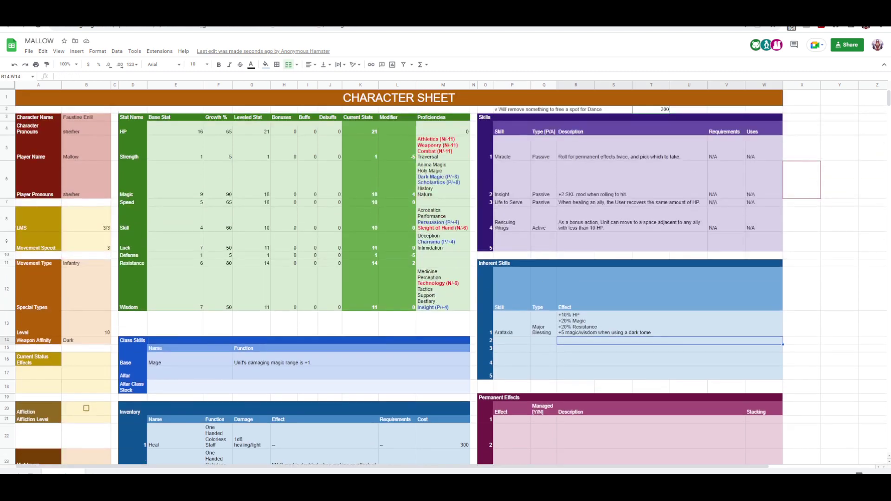